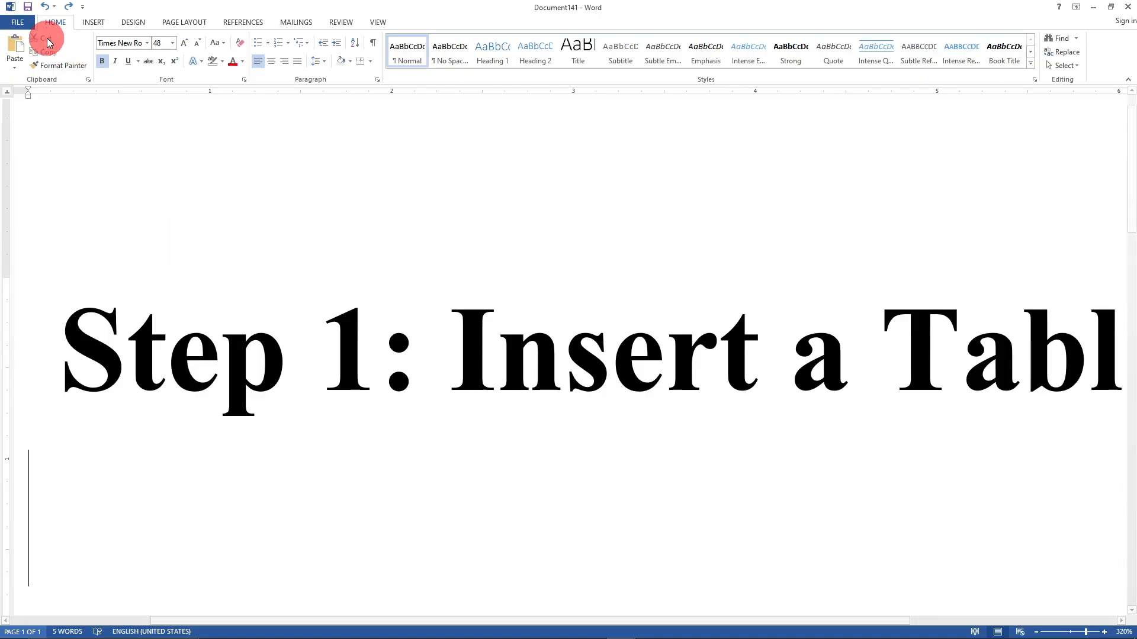
Step: Create a new blank document
click(15, 23)
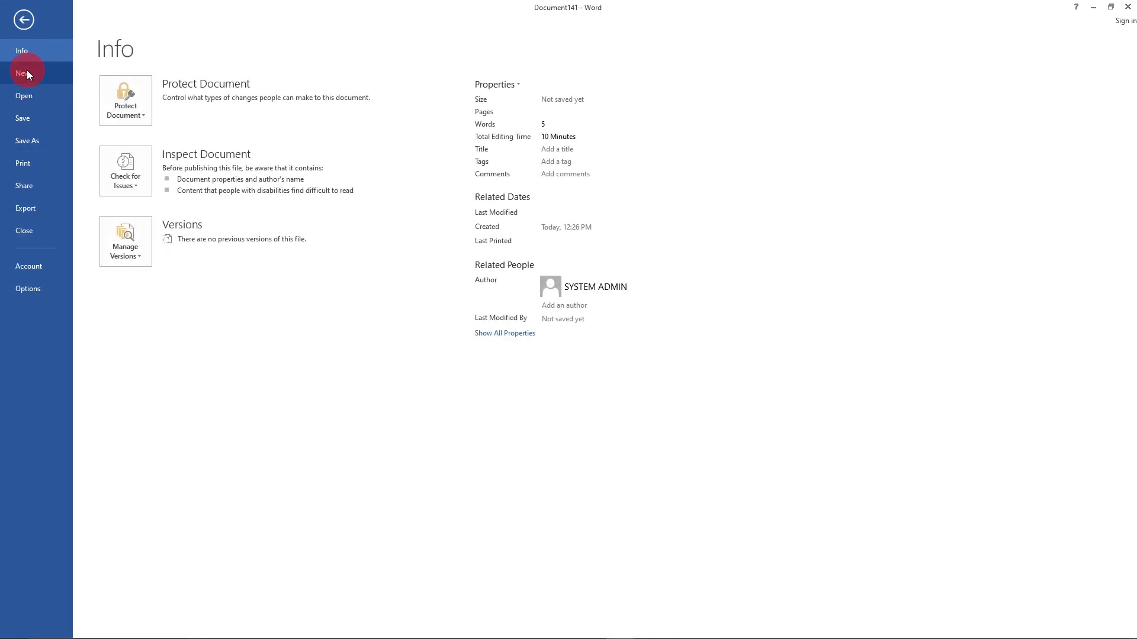
click(22, 24)
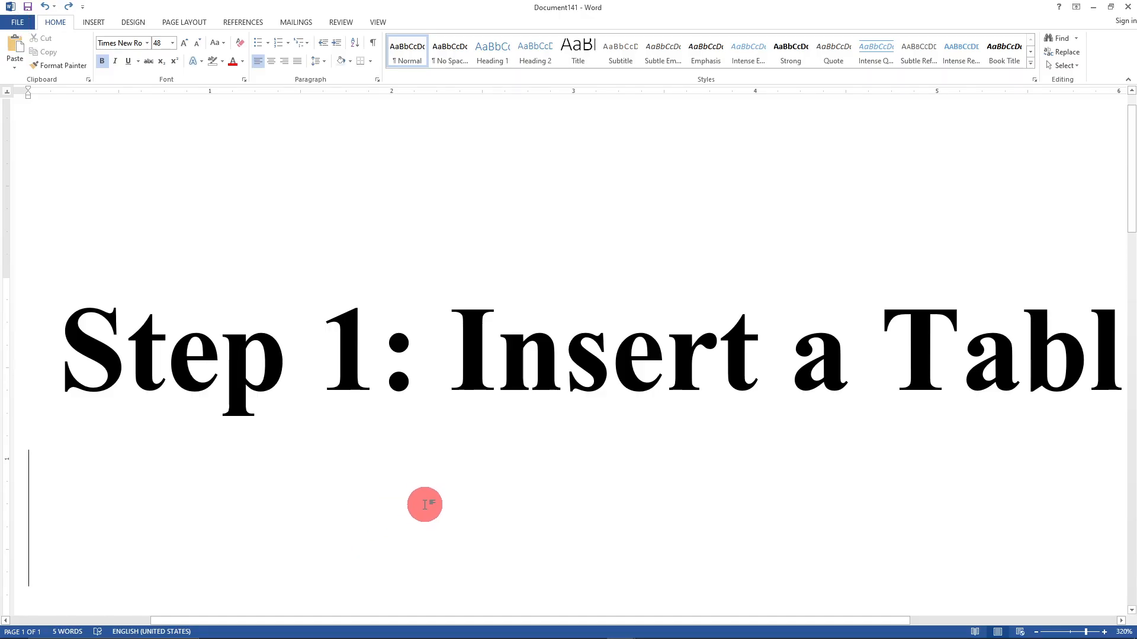
key(ctrl+n)
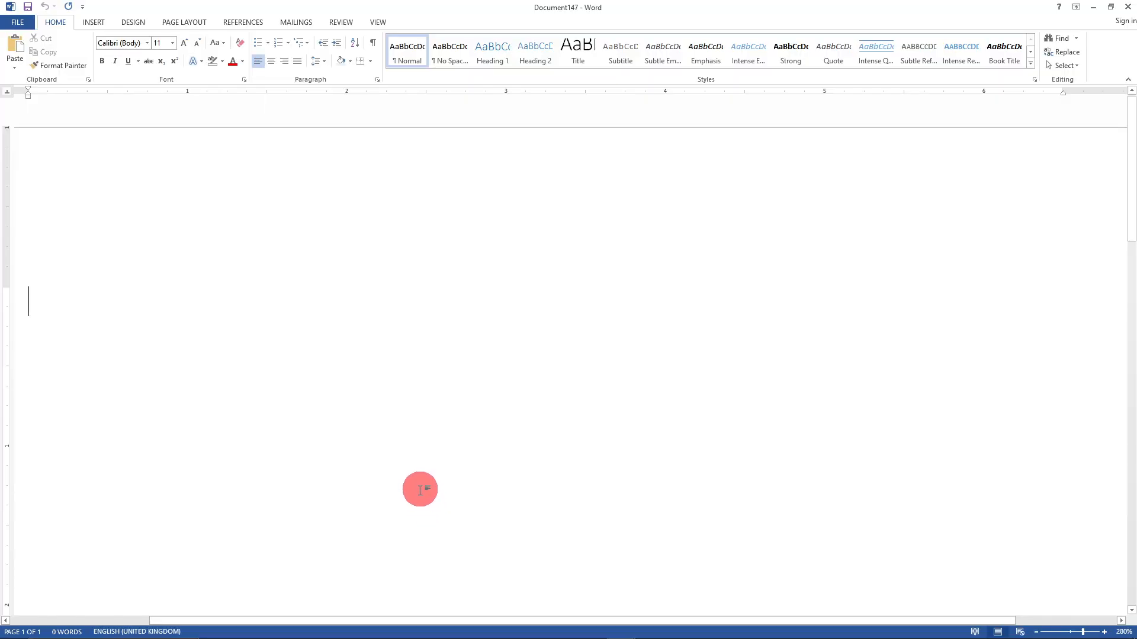
Step: Insert a table with three columns and three rows in the blank document
click(95, 23)
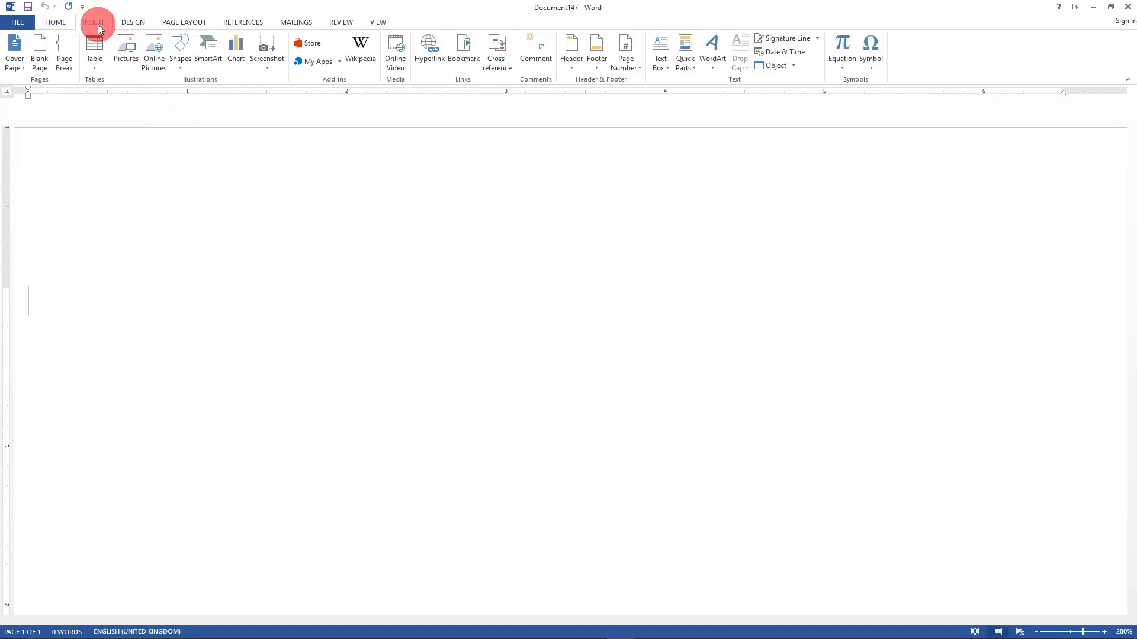
click(94, 66)
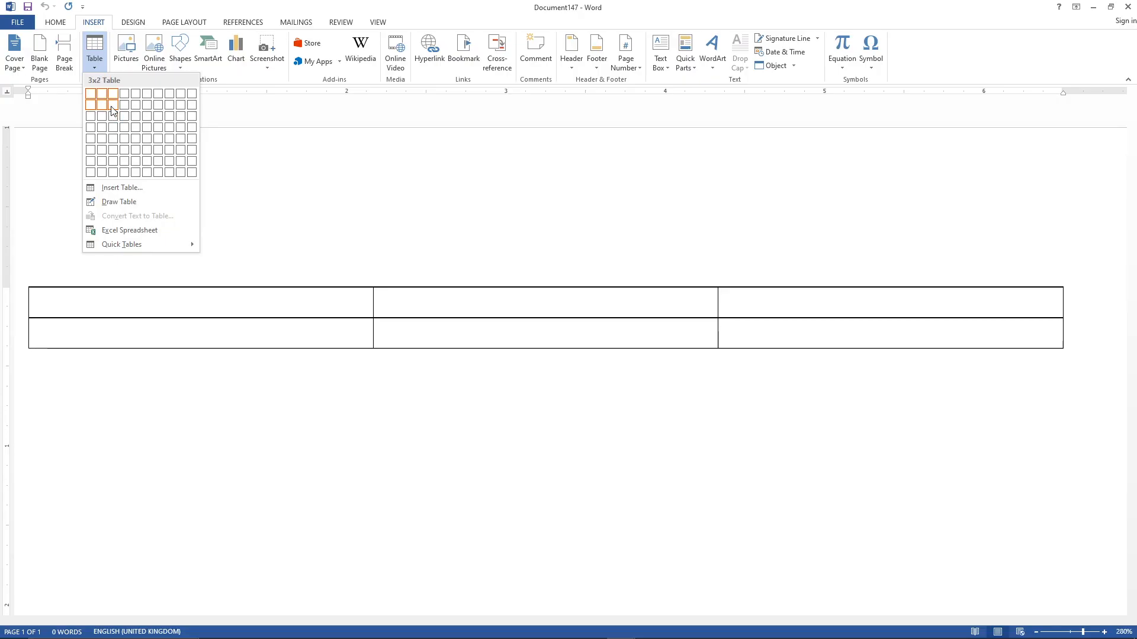
click(114, 118)
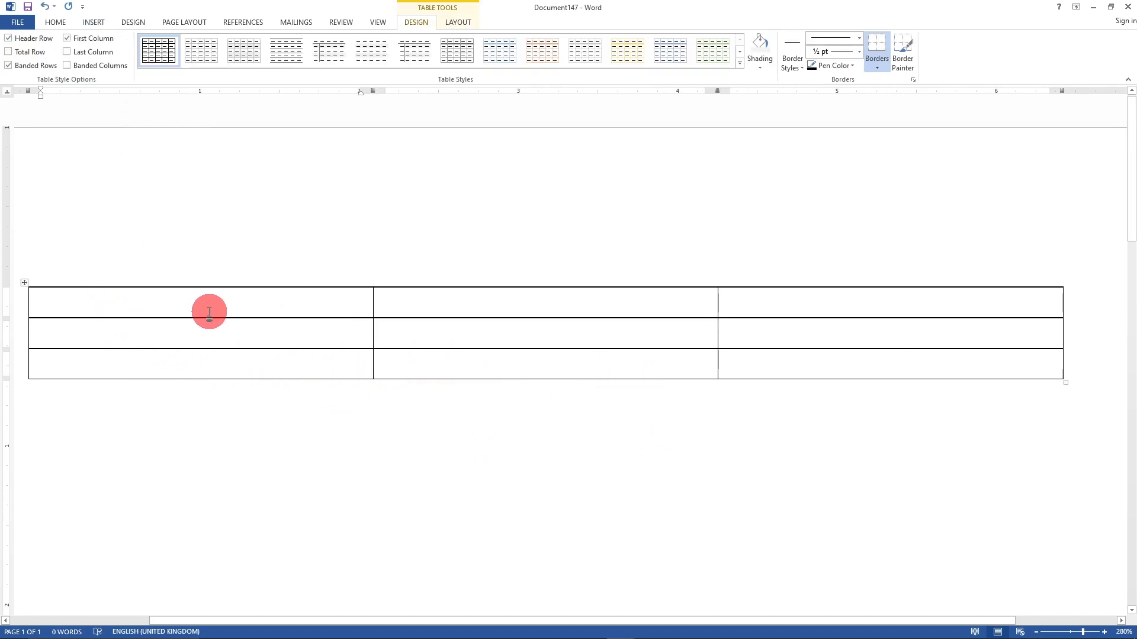
Step: Fill the table's first row with the headings NAME, AGE and LOCATION
text(NAME)
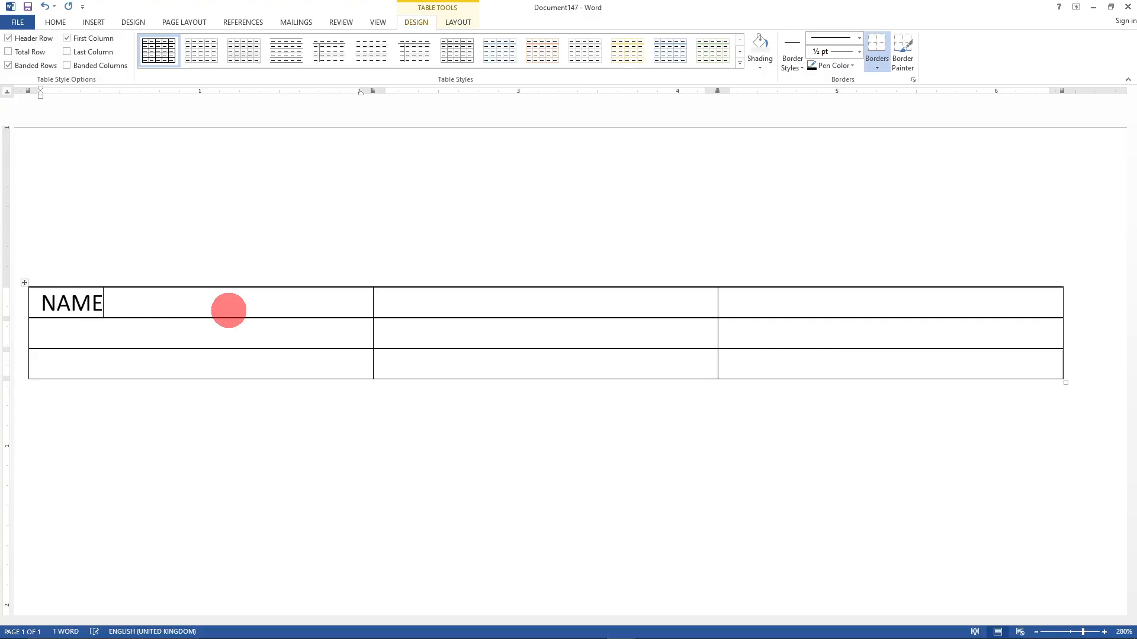
key(Tab)
text(AGE)
key(Tab)
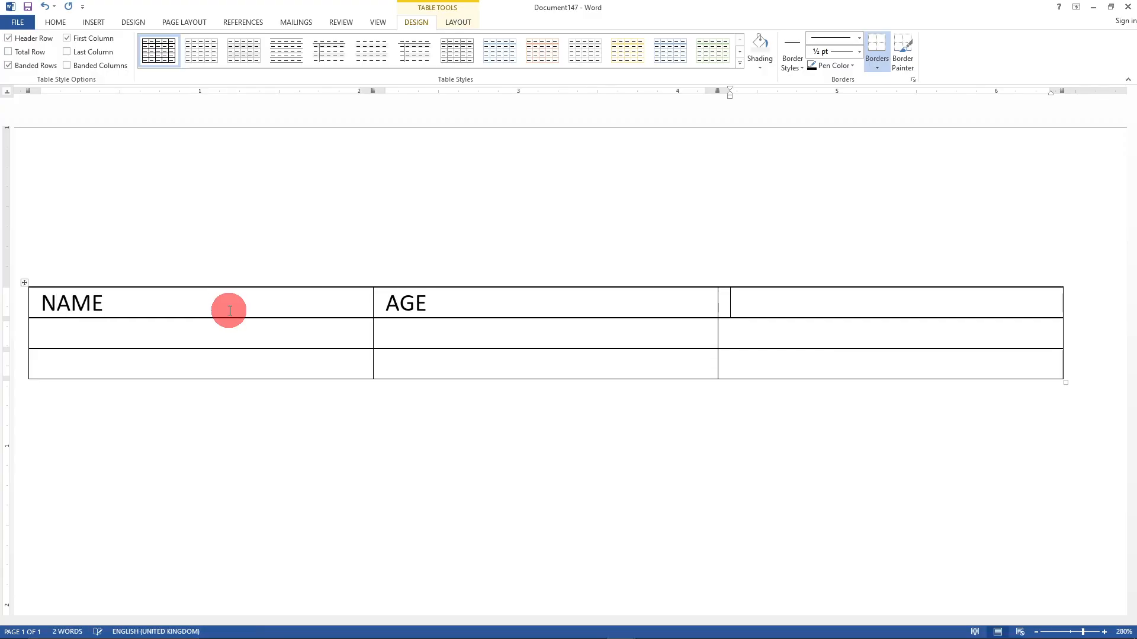
text(LOCATIONB)
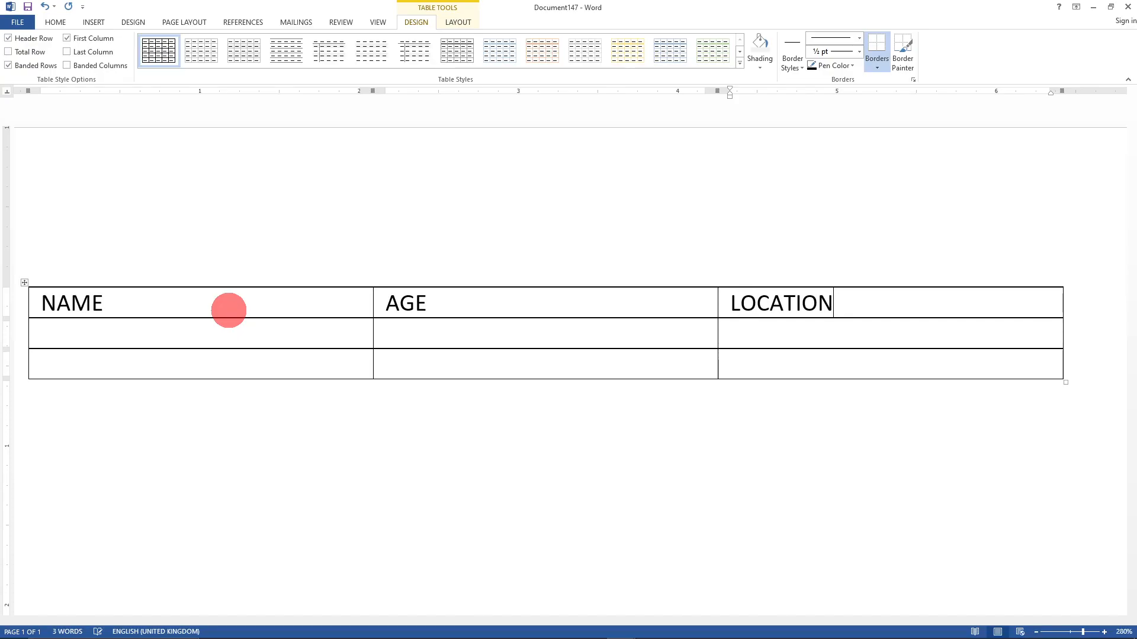
Step: Make the NAME, AGE and LOCATION headings bold and centre them in their cells
drag(52, 302, 808, 304)
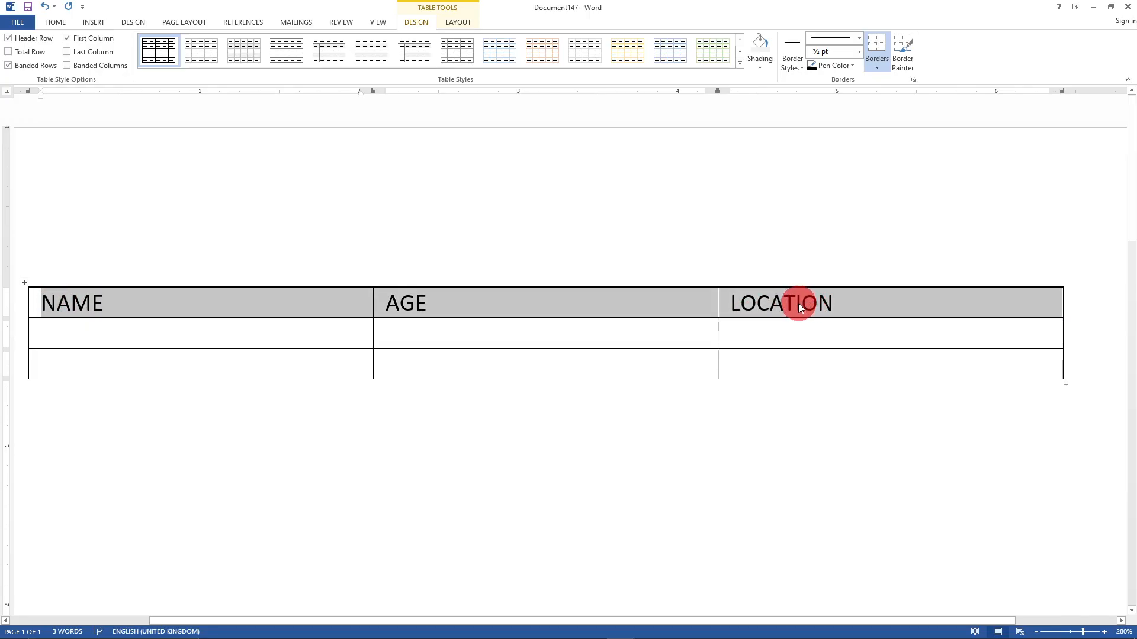
key(ctrl+b)
key(ctrl+e)
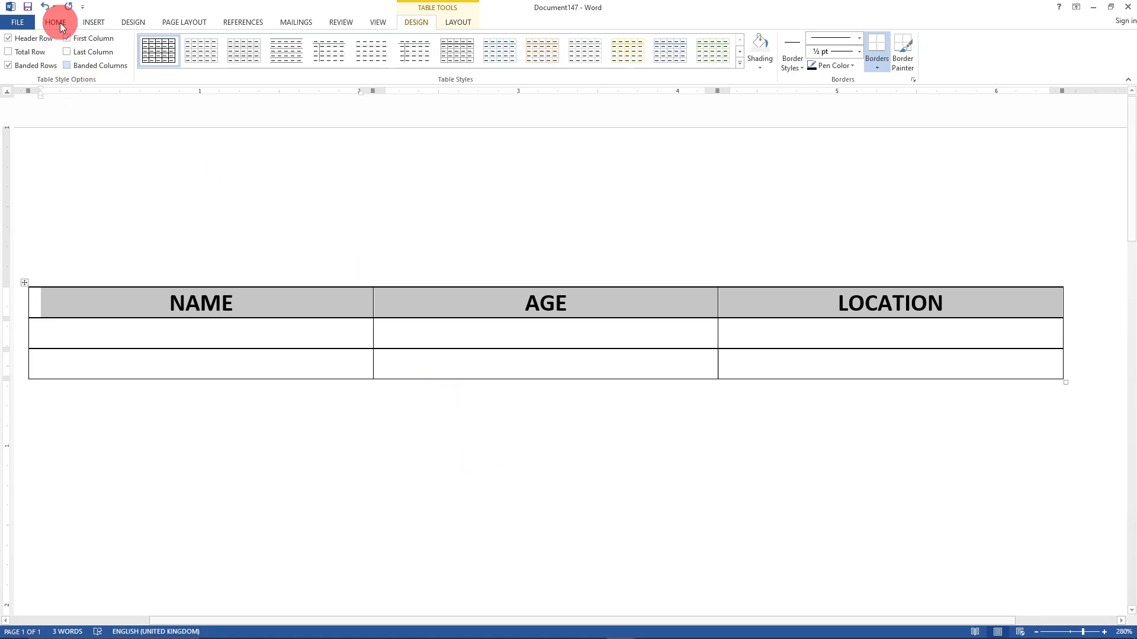
Step: Preview other table sizes in the empty area below the existing table without inserting one
click(94, 22)
click(93, 62)
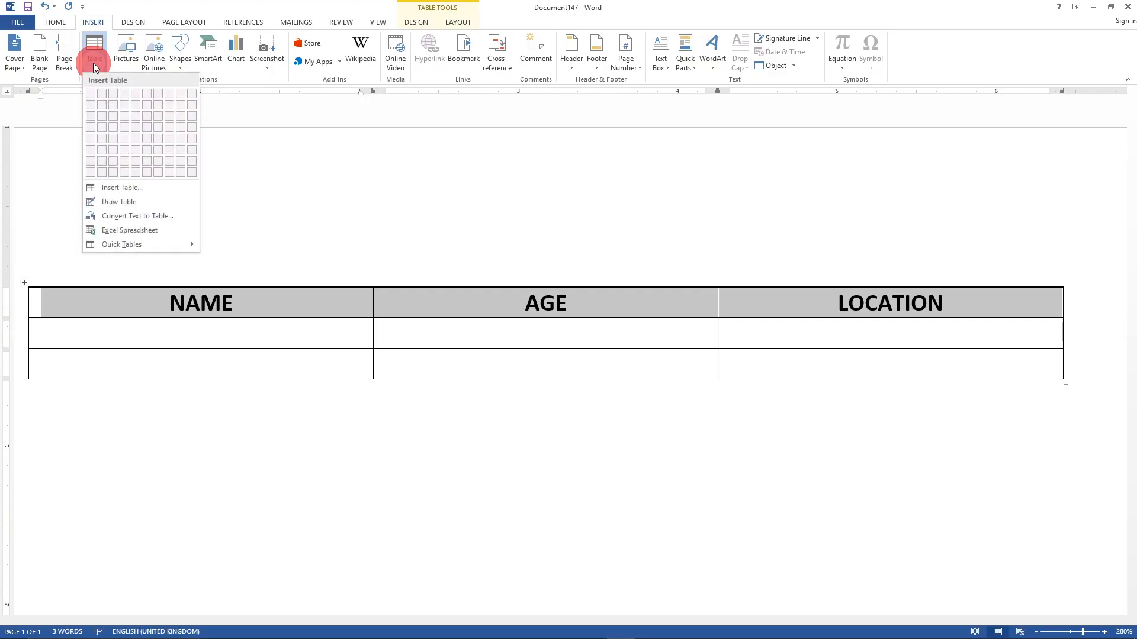
click(294, 237)
click(274, 180)
click(256, 196)
click(269, 447)
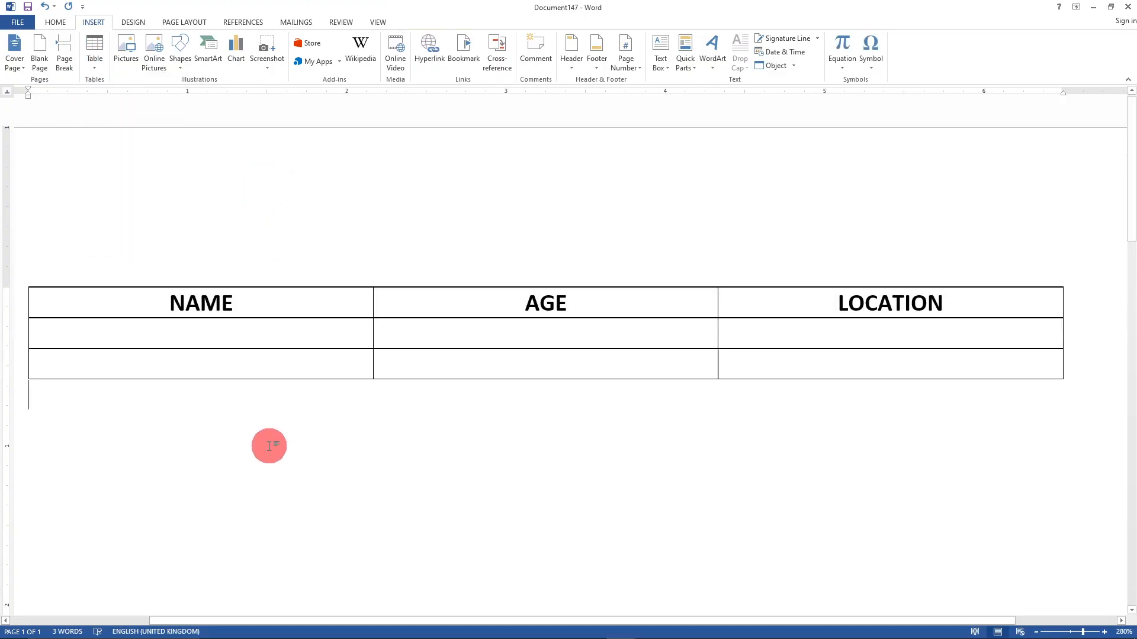
click(93, 62)
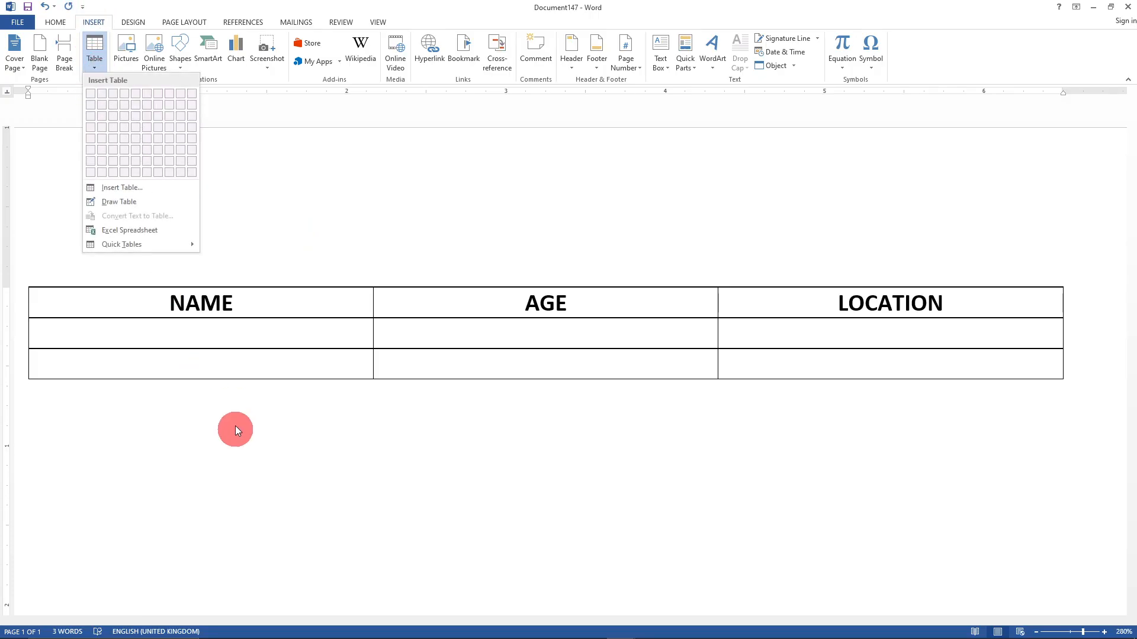
click(95, 61)
click(95, 61)
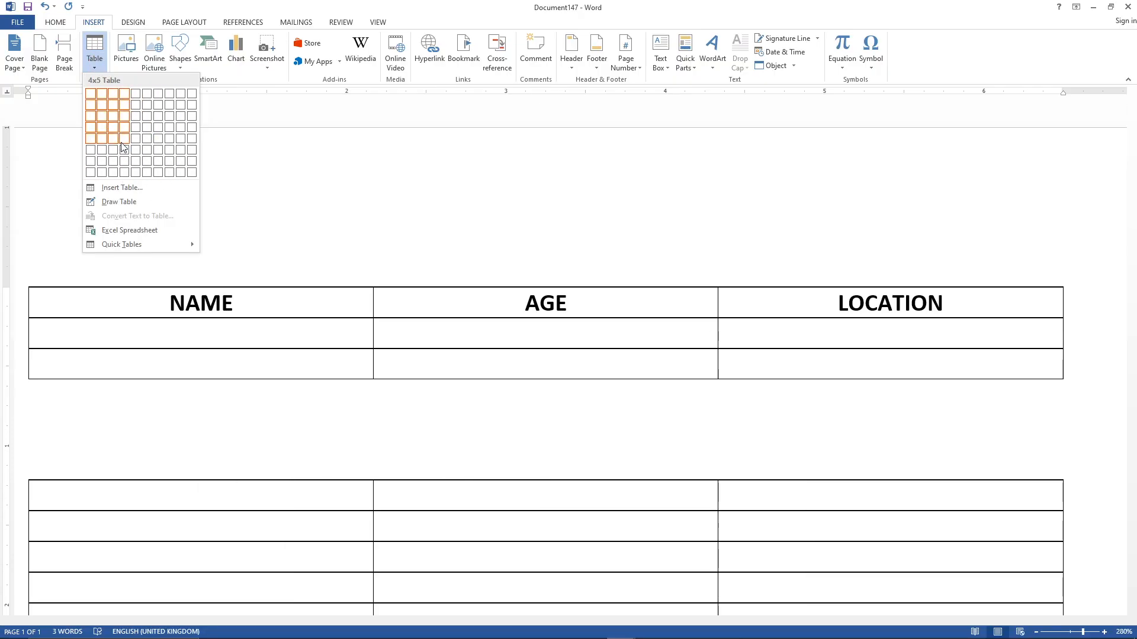
click(226, 186)
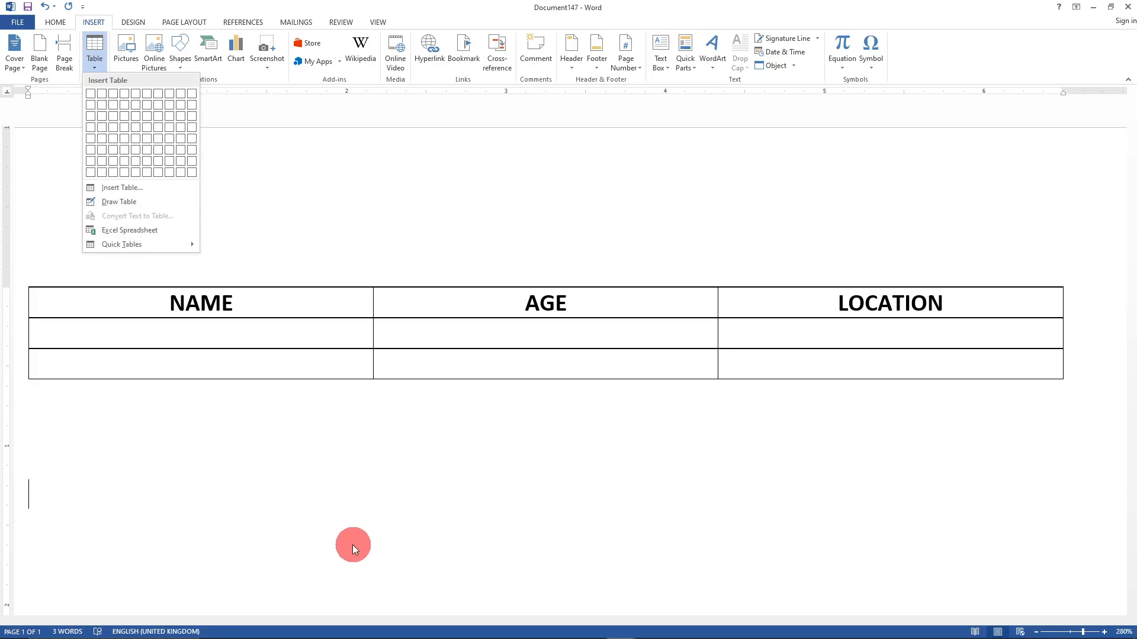
click(353, 545)
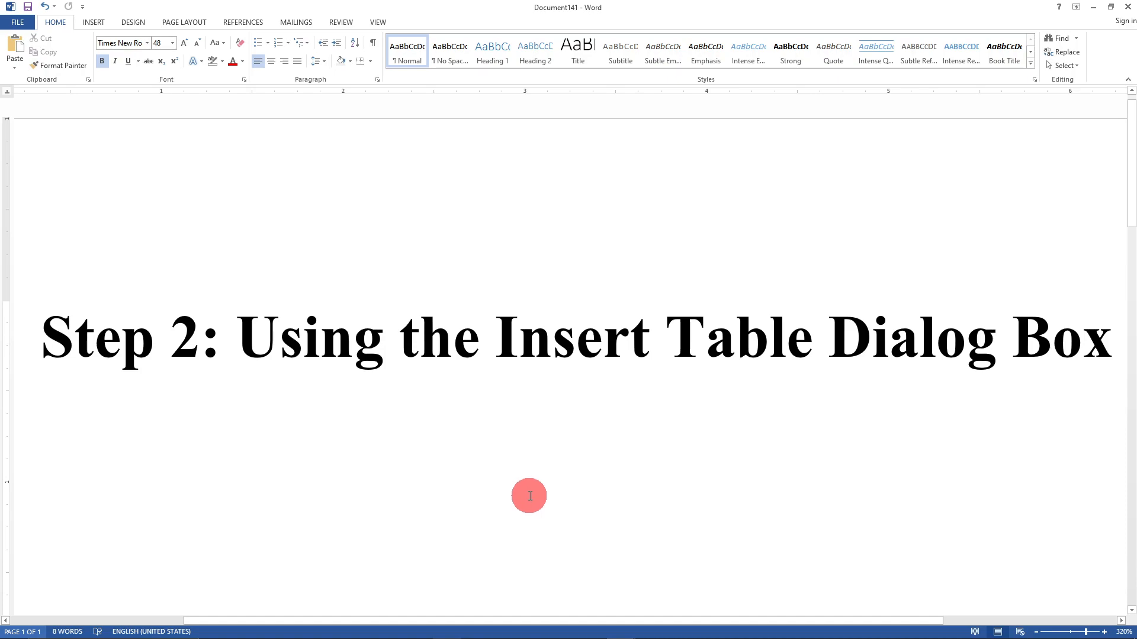
Step: Switch to the other blank document and insert a 5-column, 2-row table with fixed column width using the Insert Table dialog
key(Home)
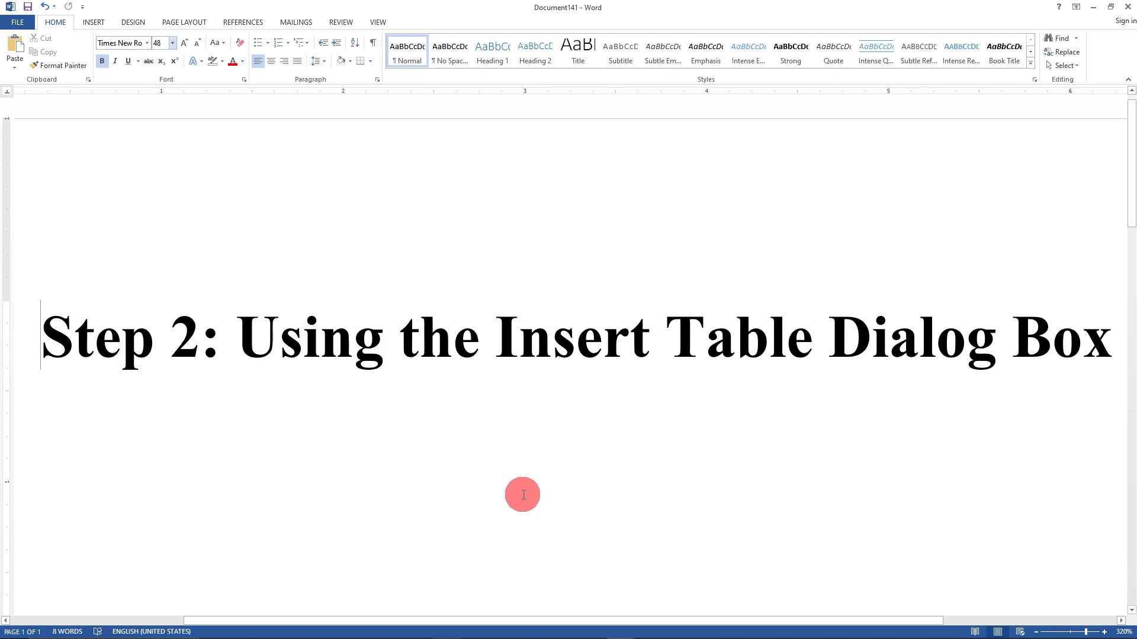
key(alt)
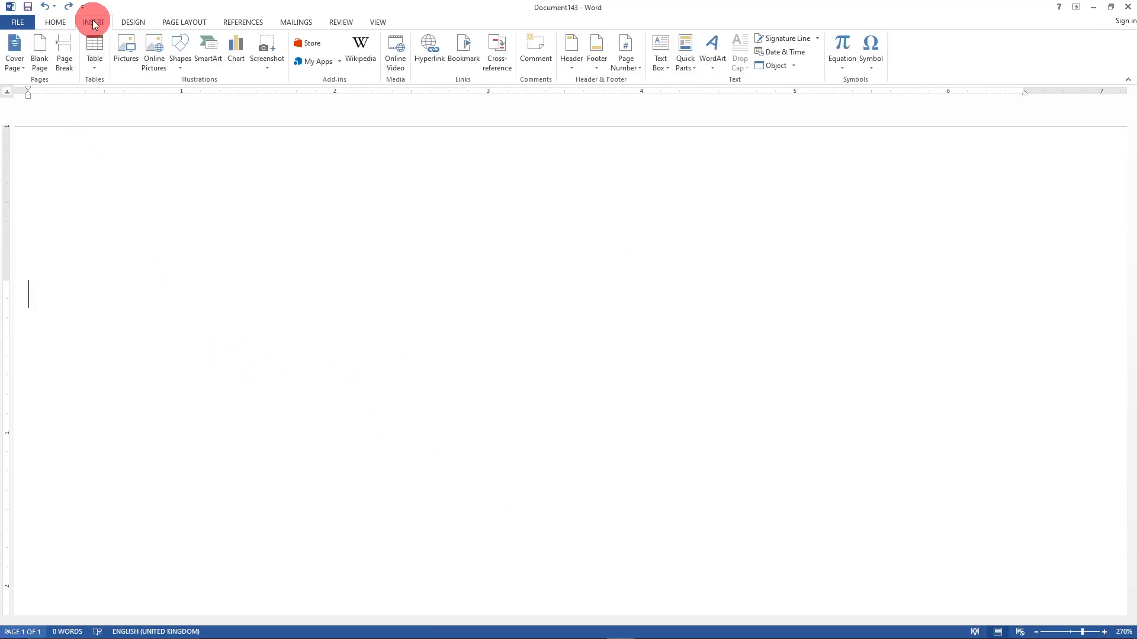
click(94, 62)
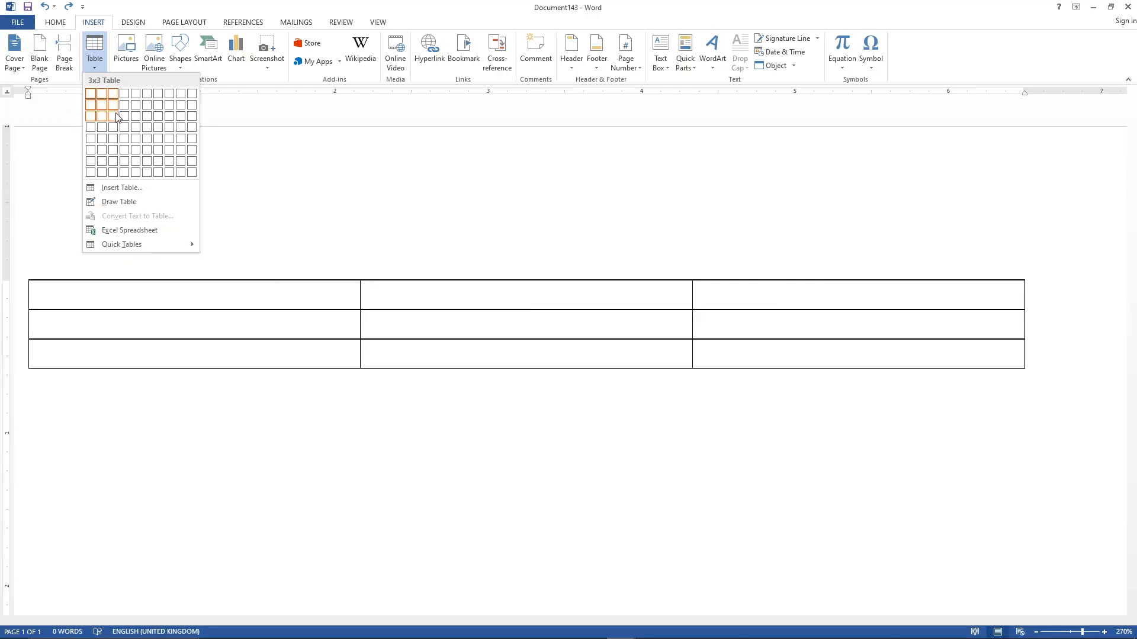
click(123, 188)
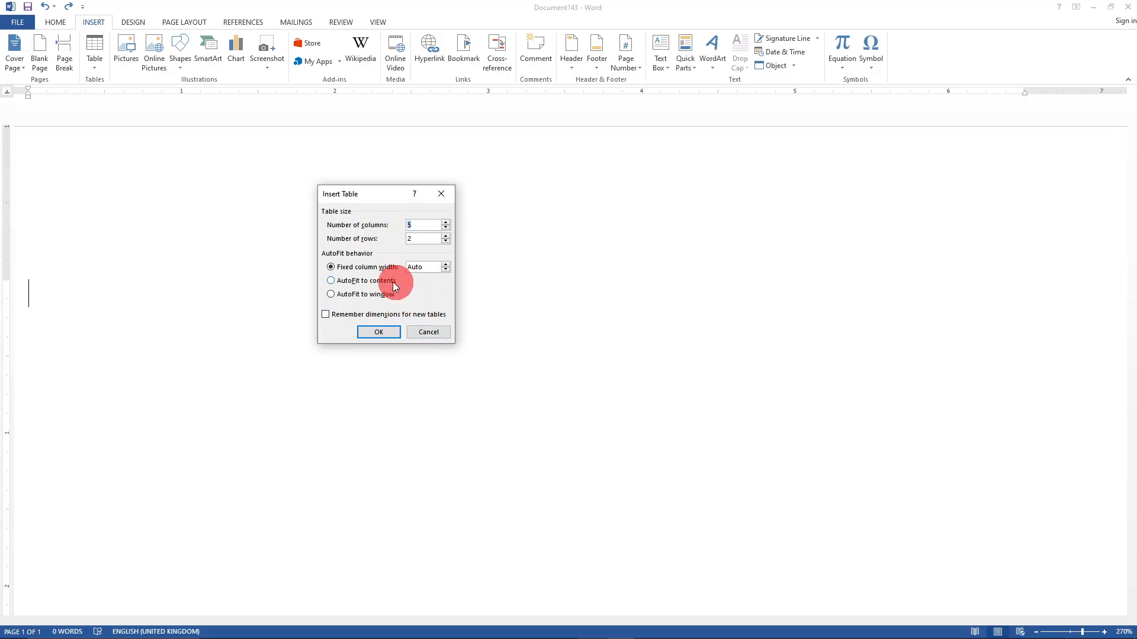
click(372, 333)
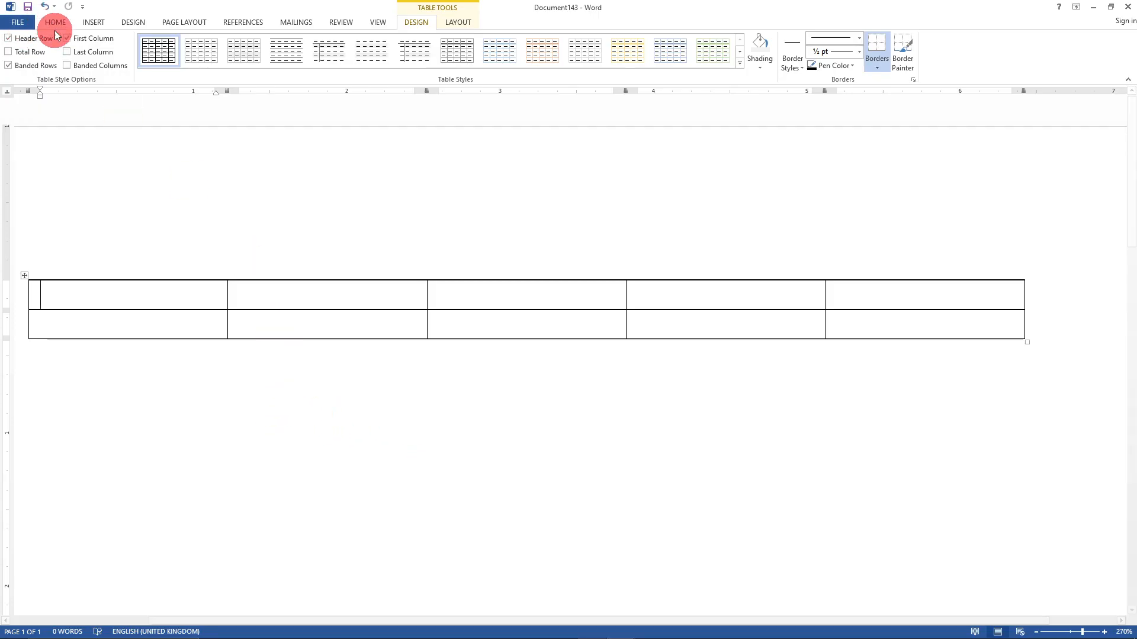
Step: Try to insert another 5-column, 2-row table inside the first cell, and undo the insertion
click(93, 21)
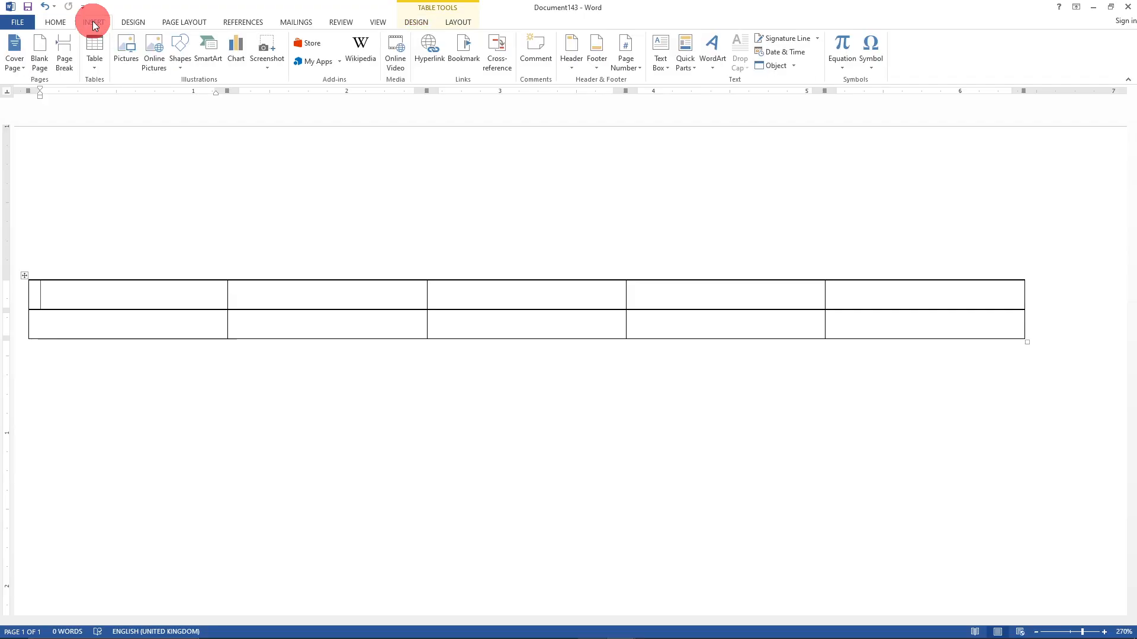
click(94, 66)
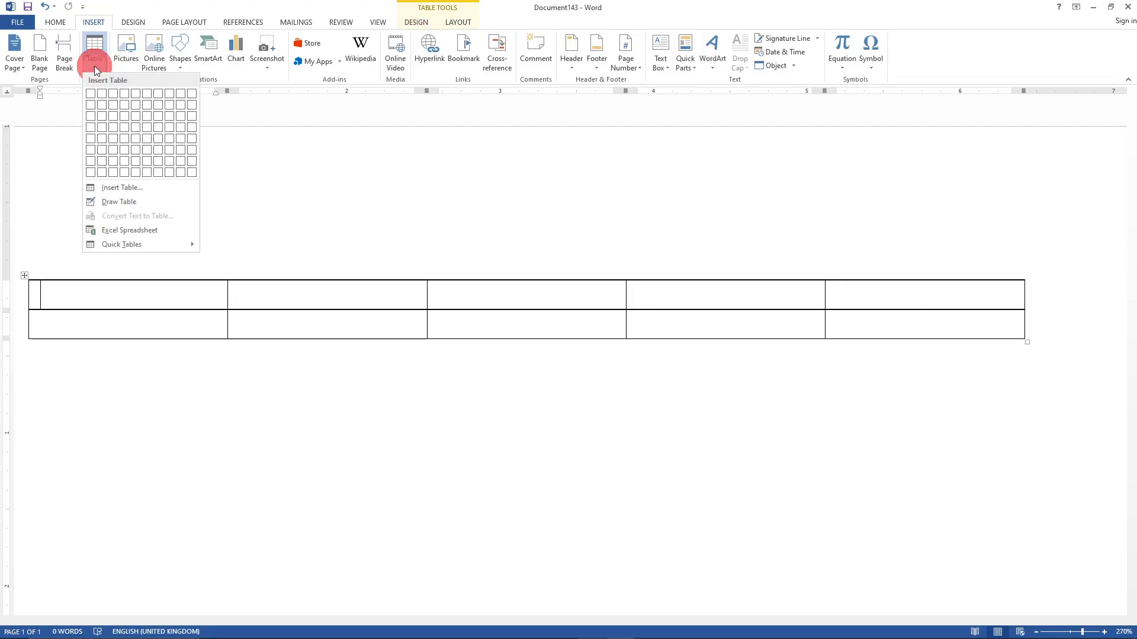
click(124, 189)
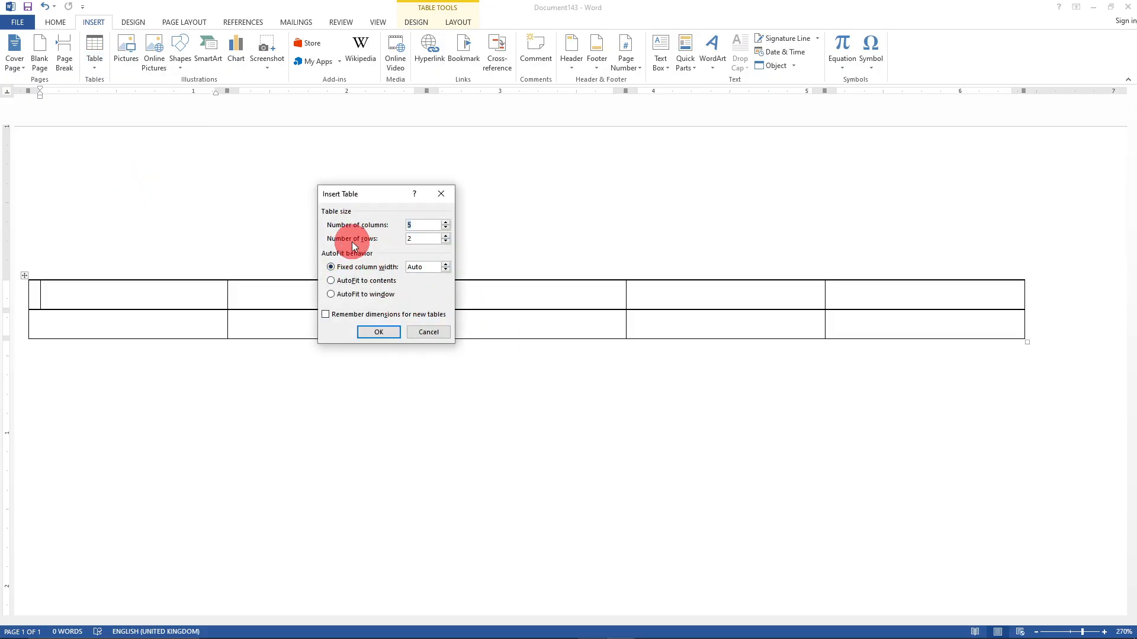
click(422, 225)
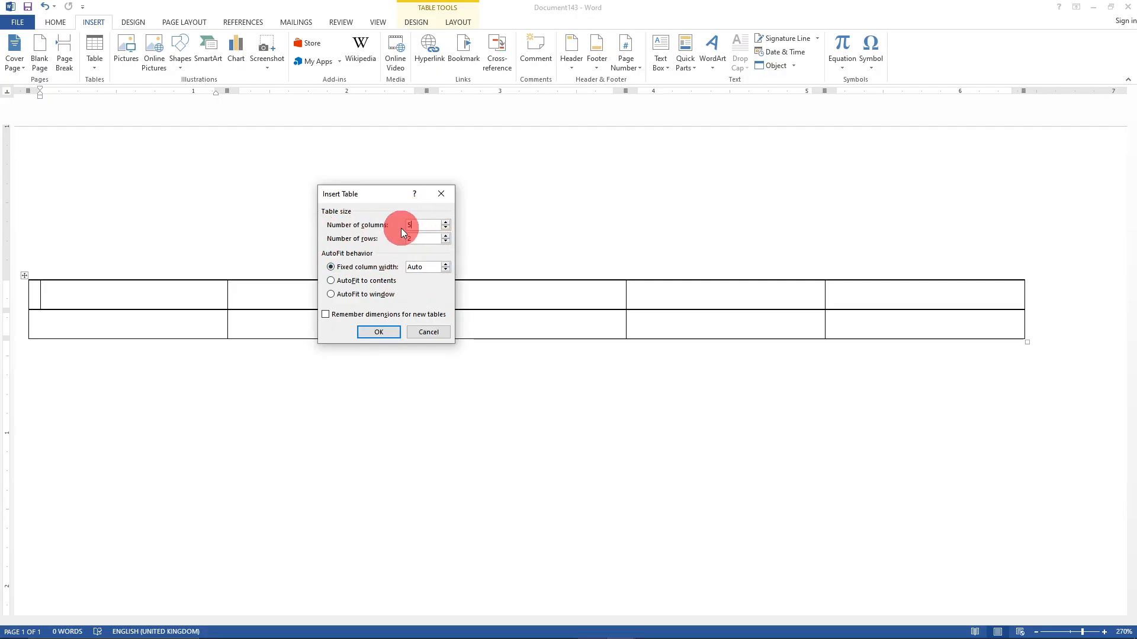
click(378, 331)
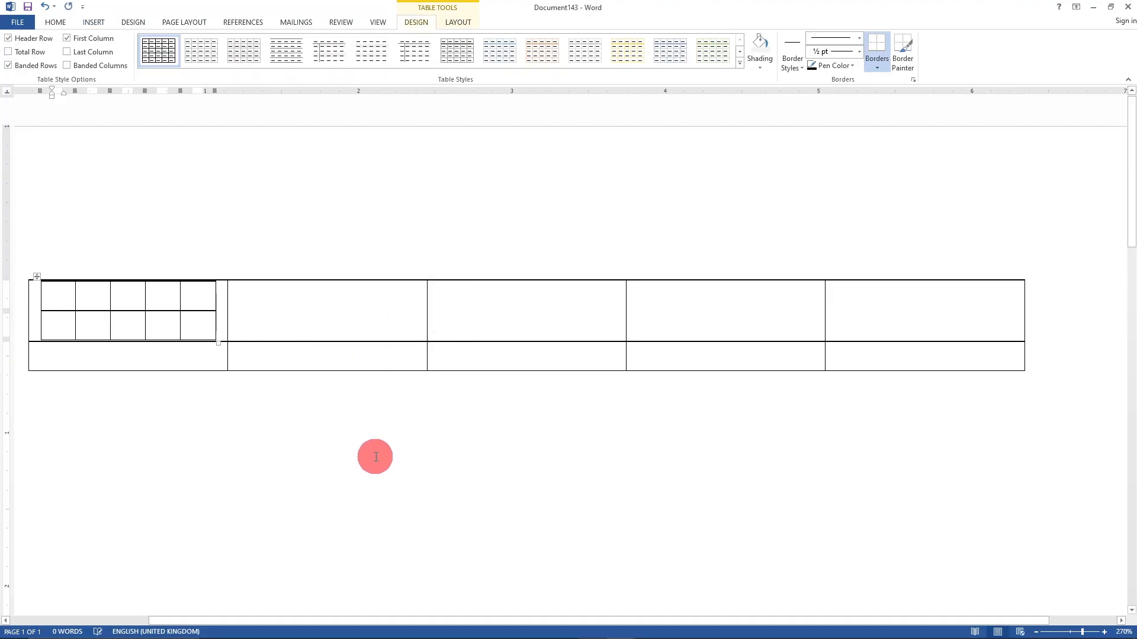
key(ctrl+z)
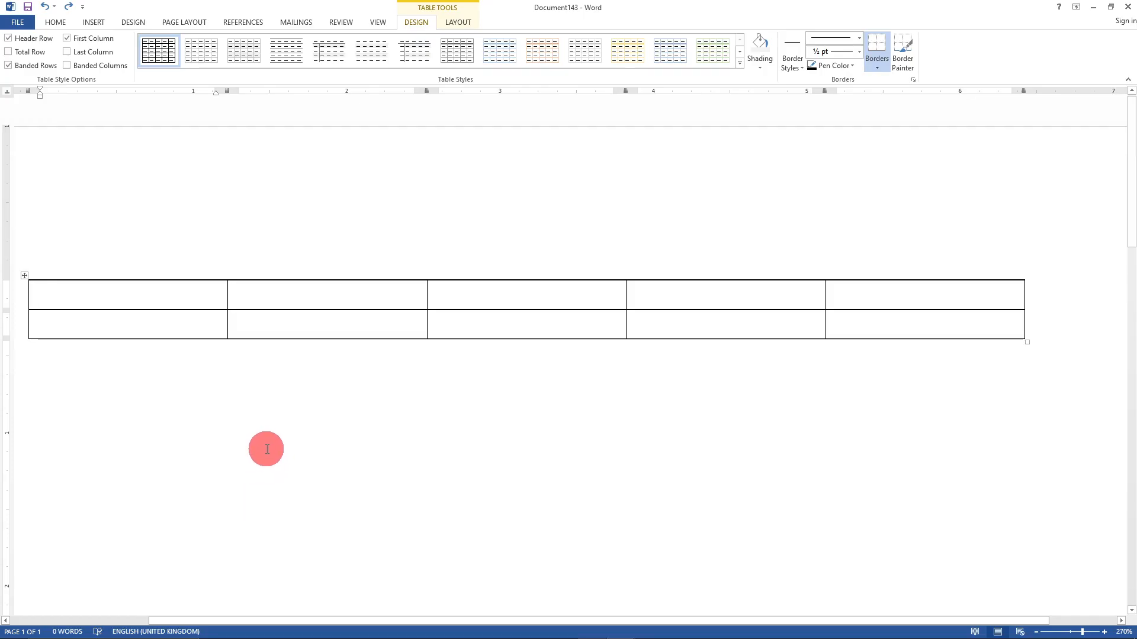
Step: Enter the headings NAME and AGE in the first two cells of the table's top row
text(NAME)
click(302, 285)
text(AGE)
click(578, 297)
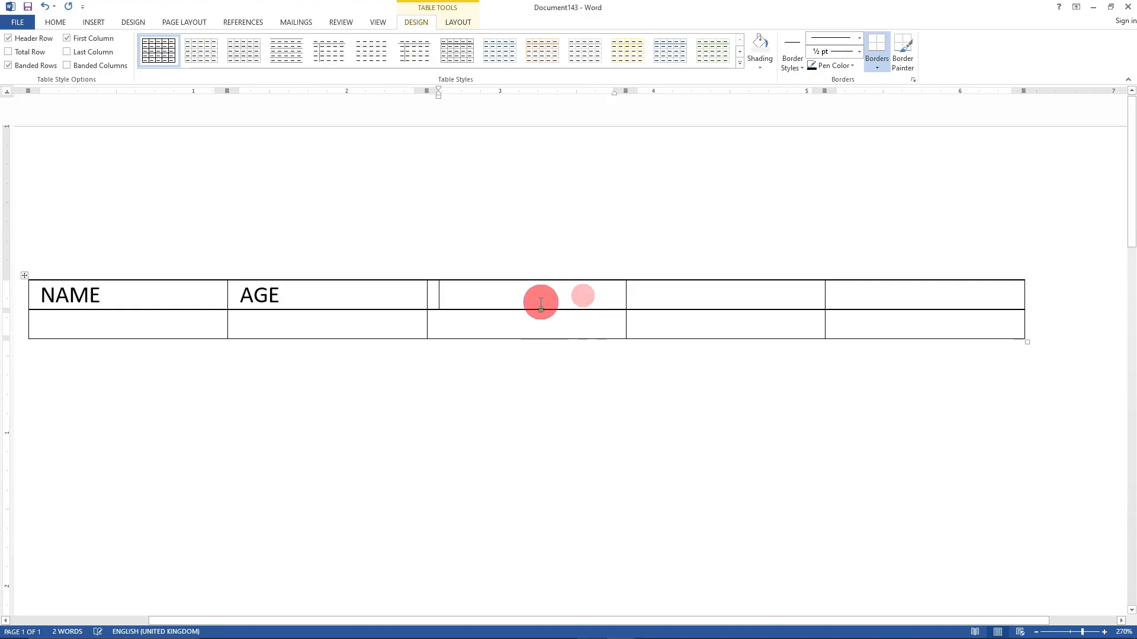
drag(207, 286, 760, 305)
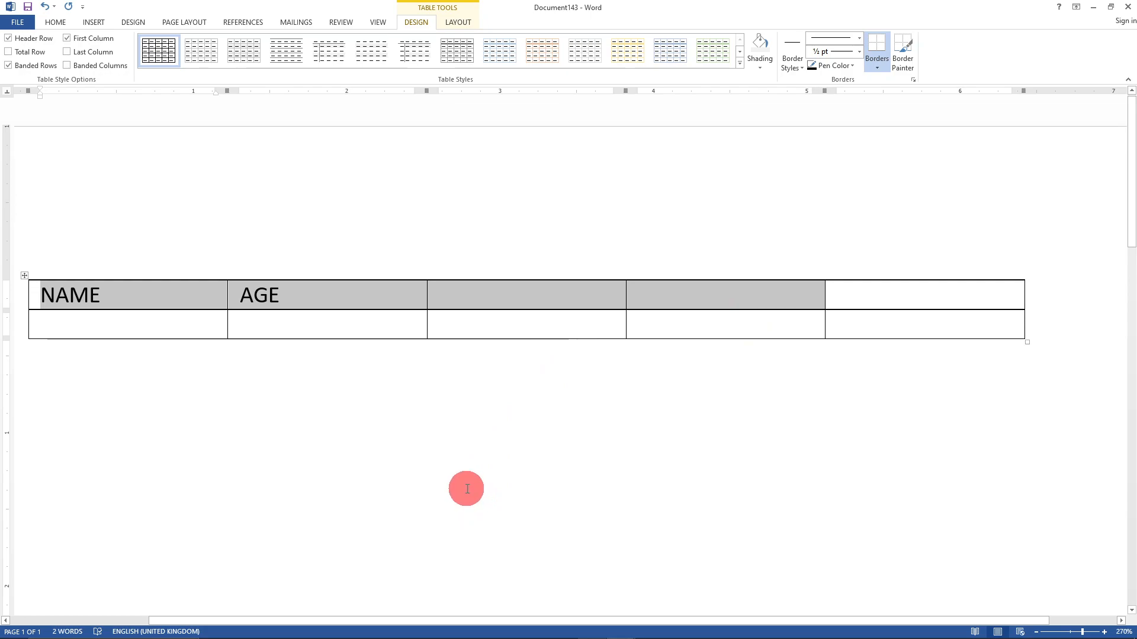
key(ctrl+g)
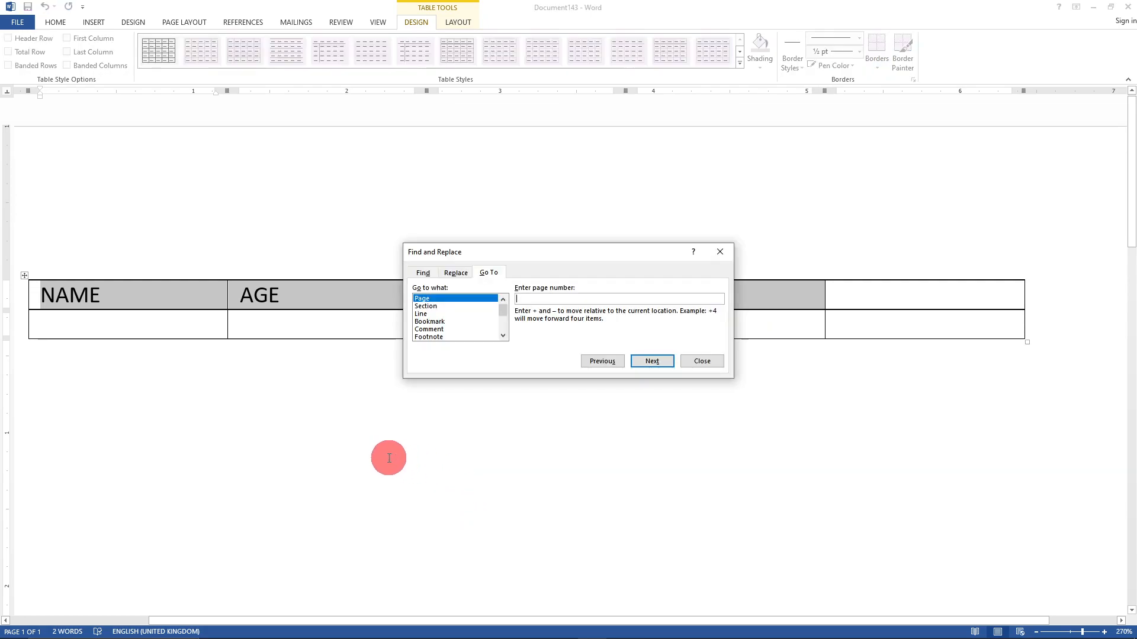
click(713, 362)
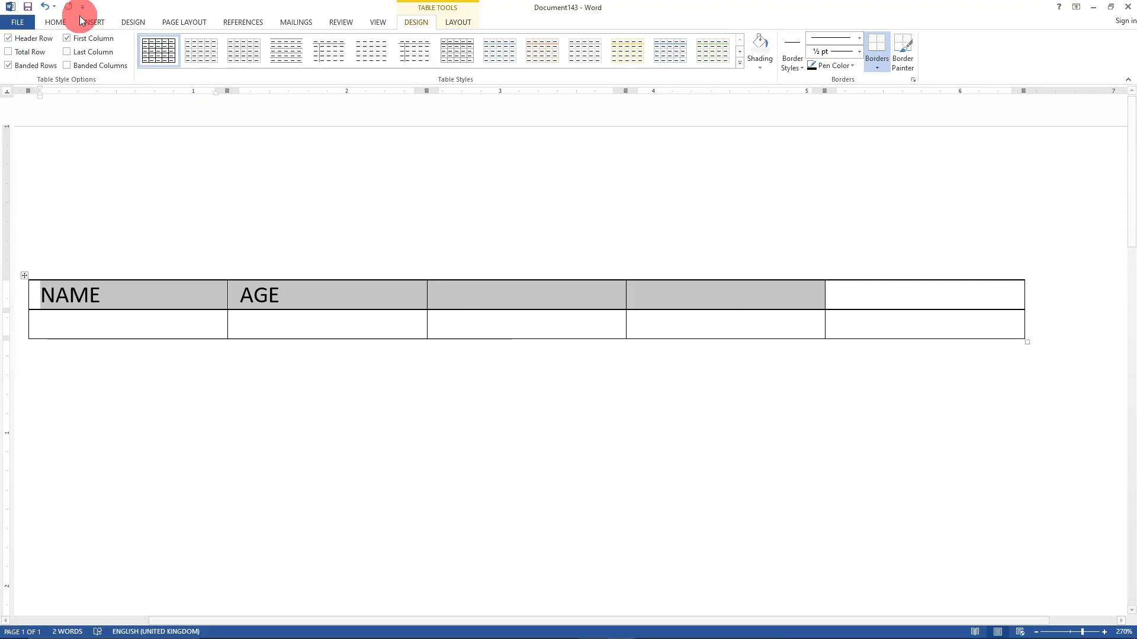
Step: Draw a single-cell table outline about 4.59" wide and 1.05" high in the blank document with Draw Table
click(94, 22)
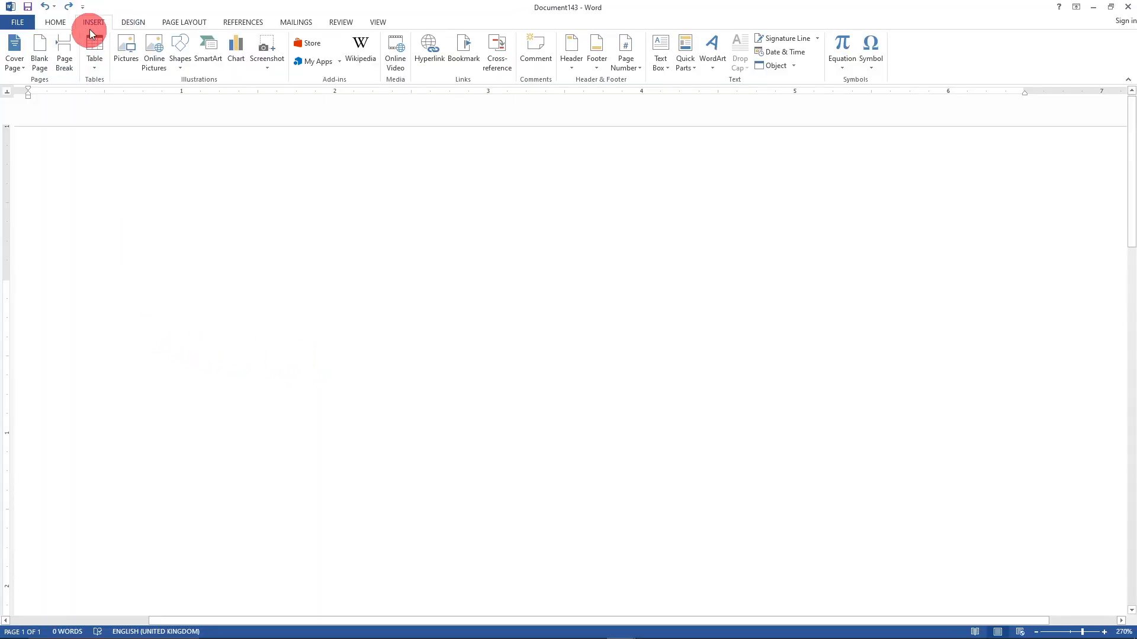
click(94, 67)
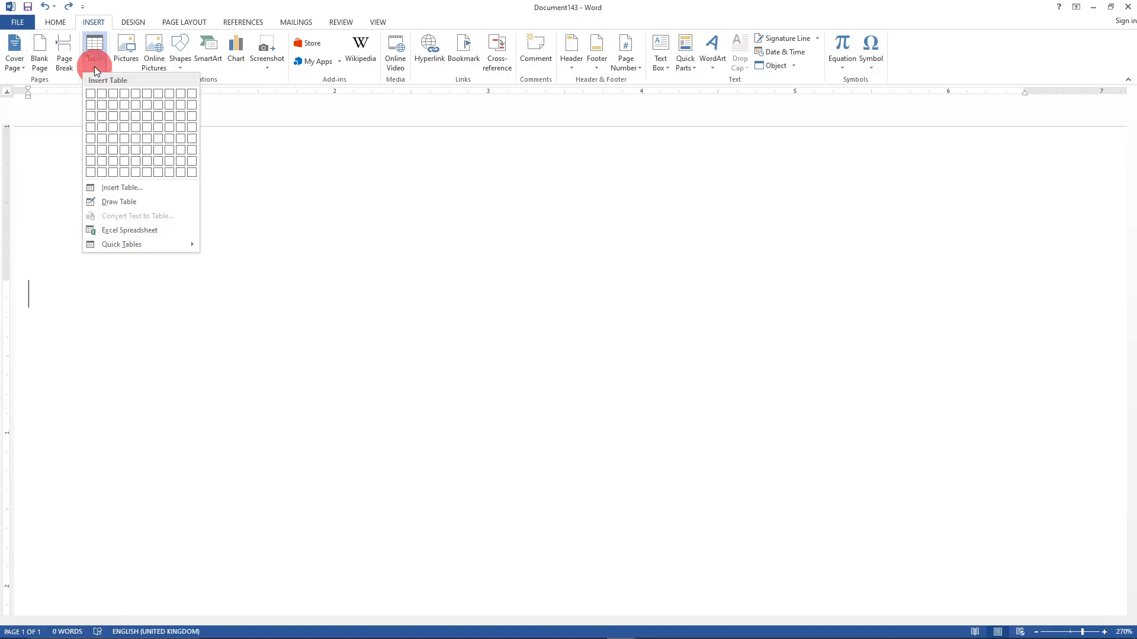
click(119, 203)
mouse_move(110, 193)
mouse_down()
mouse_move(152, 304)
mouse_move(820, 364)
mouse_up()
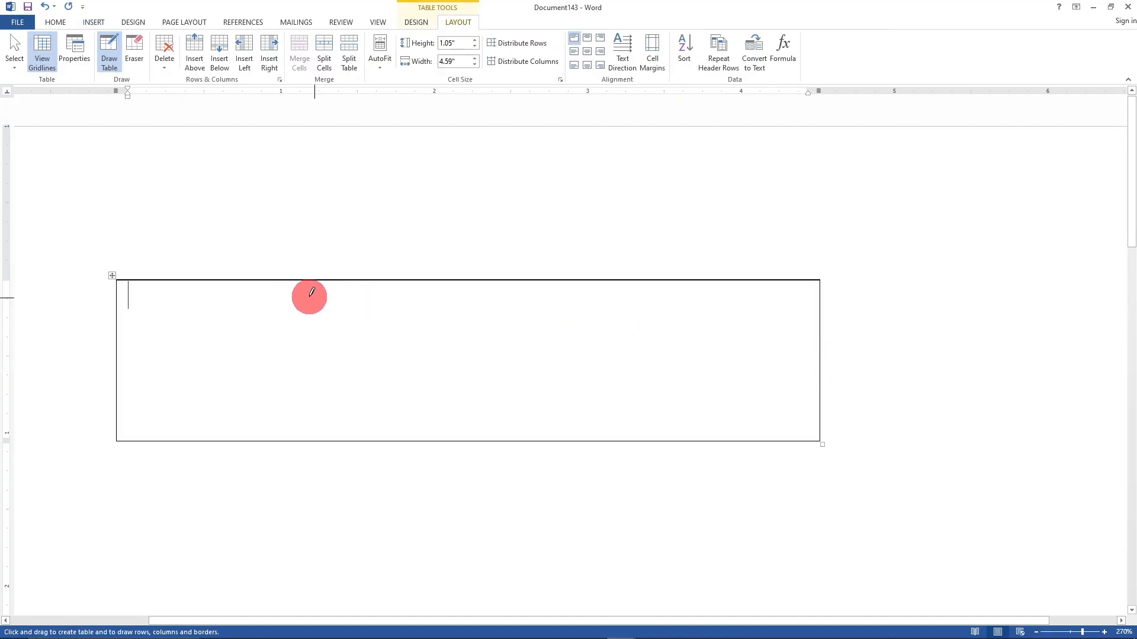
Step: Draw eleven vertical lines through the table outline to divide it into twelve columns of varying width
drag(164, 283, 169, 422)
drag(236, 278, 233, 435)
drag(292, 279, 287, 419)
drag(356, 277, 358, 420)
drag(389, 280, 398, 426)
drag(441, 281, 441, 434)
drag(483, 282, 495, 452)
drag(548, 294, 546, 438)
drag(624, 283, 631, 429)
mouse_move(701, 281)
mouse_down()
mouse_move(728, 419)
mouse_move(701, 443)
mouse_up()
drag(764, 281, 763, 439)
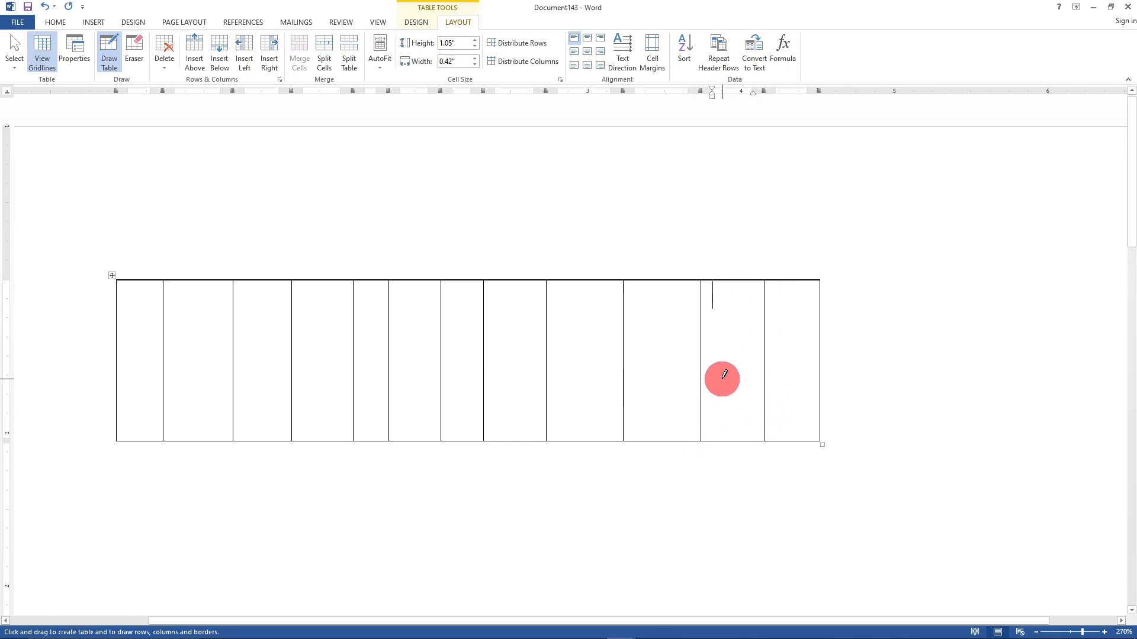
Step: Draw four horizontal lines across the full width of the table to divide it into five rows, and stop drawing
mouse_move(118, 308)
mouse_down()
mouse_move(647, 322)
mouse_move(816, 304)
mouse_up()
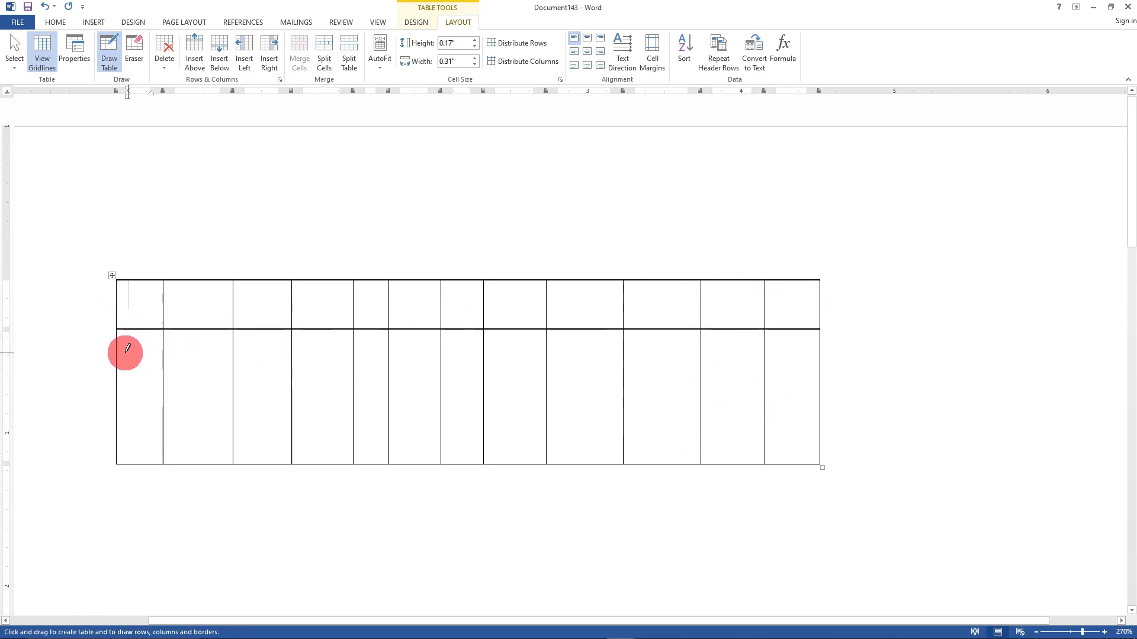
drag(111, 349, 816, 349)
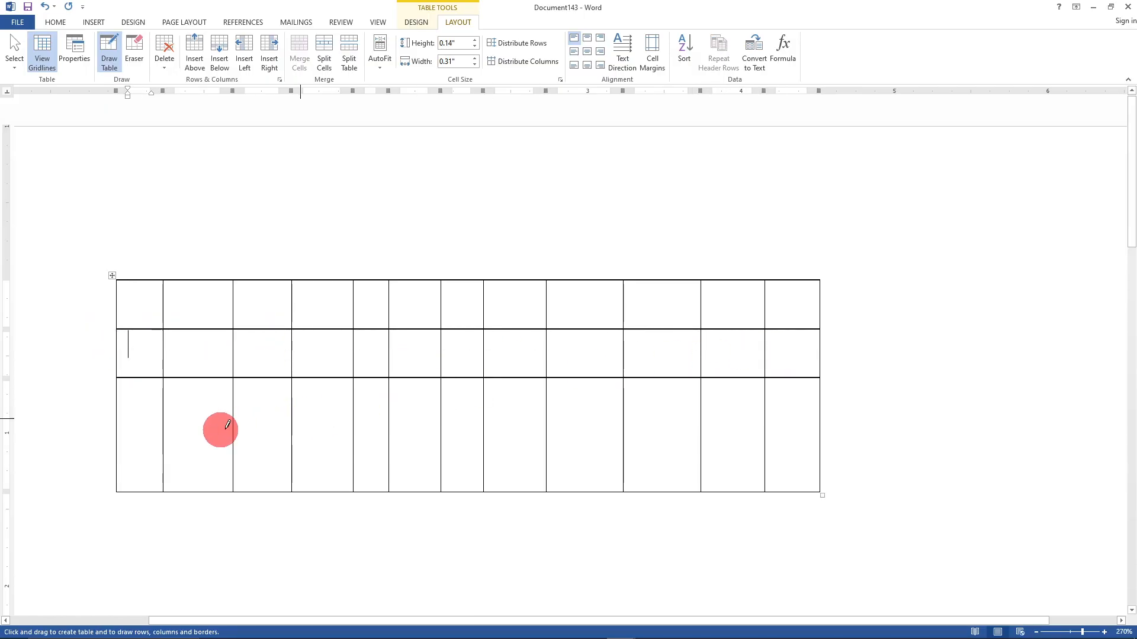
mouse_move(117, 407)
mouse_down()
mouse_move(691, 376)
mouse_move(806, 412)
mouse_up()
drag(116, 464, 816, 460)
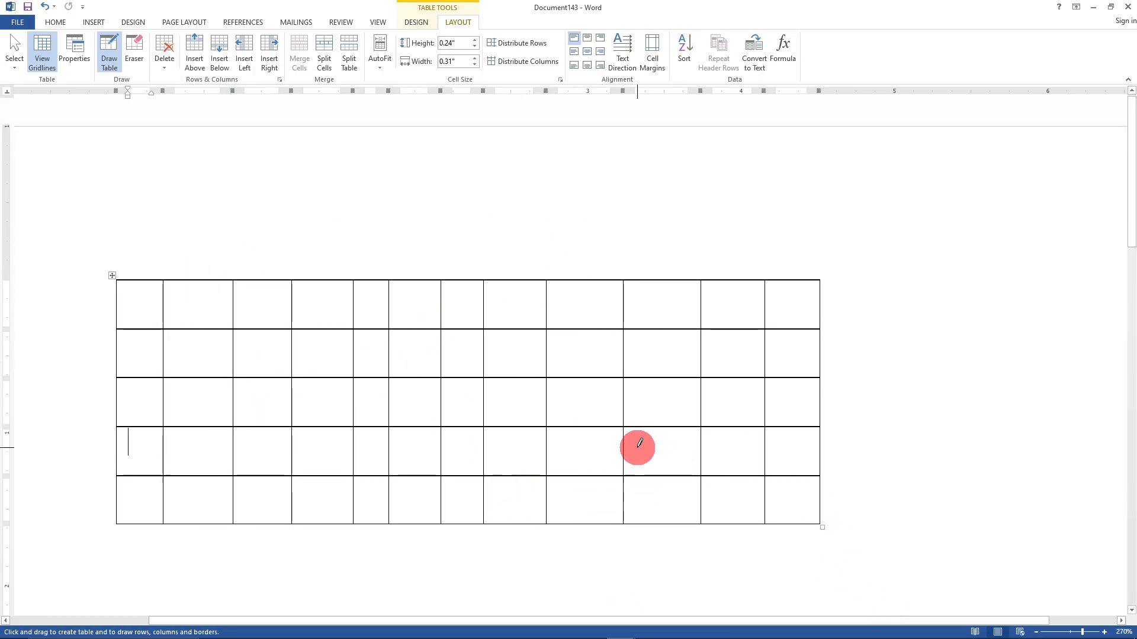
click(796, 497)
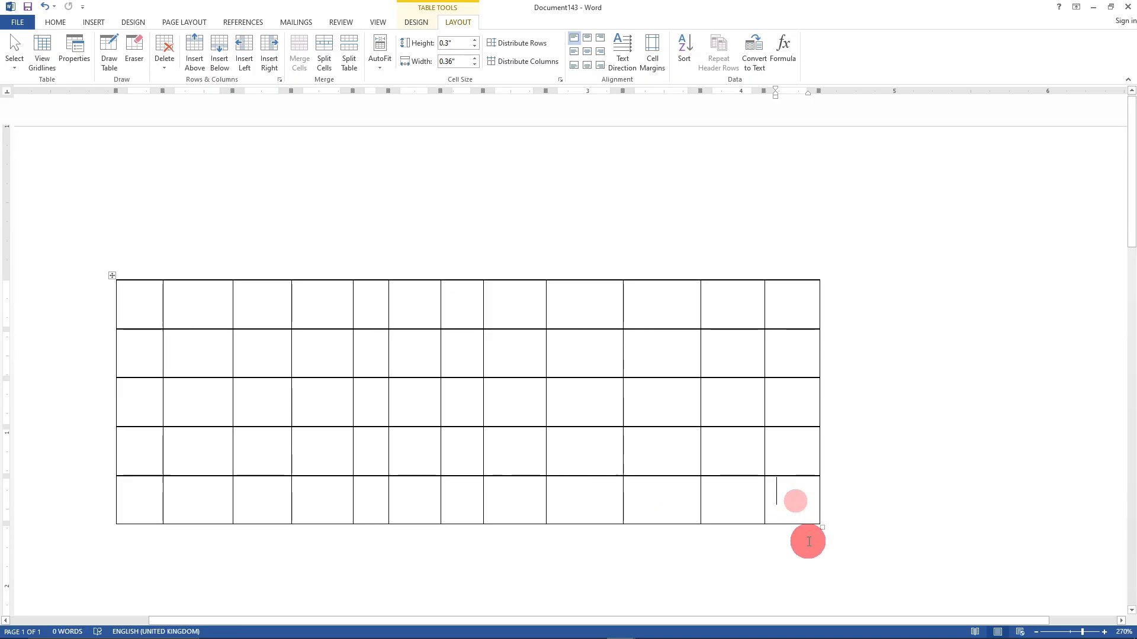
Step: Resume Draw Table and split the second and eighth columns with vertical lines running through all five rows
click(91, 23)
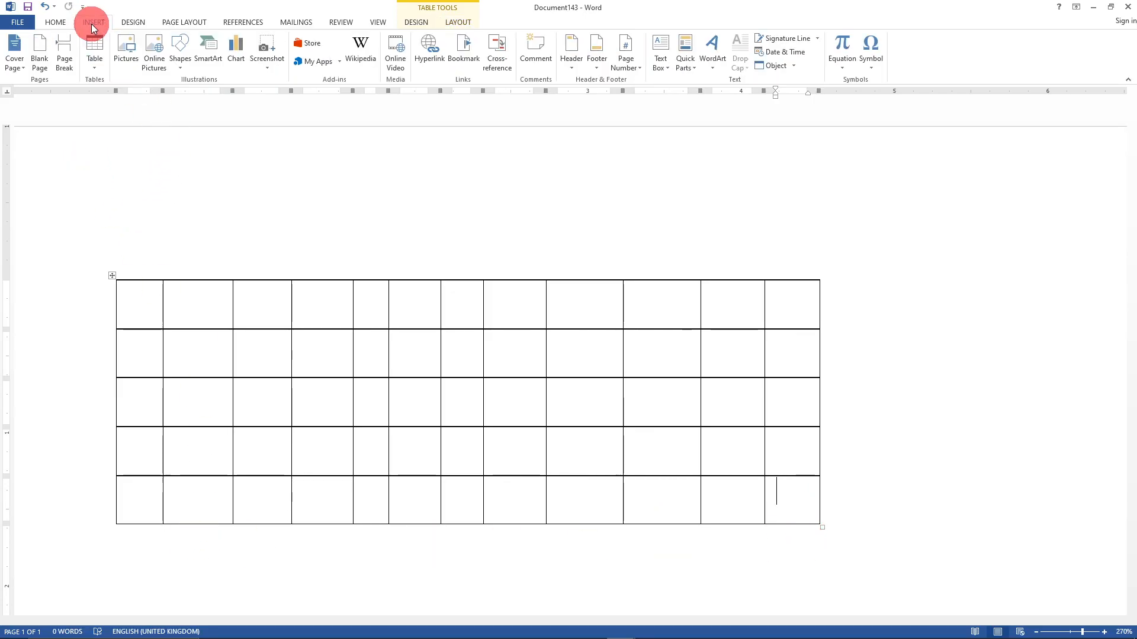
click(93, 70)
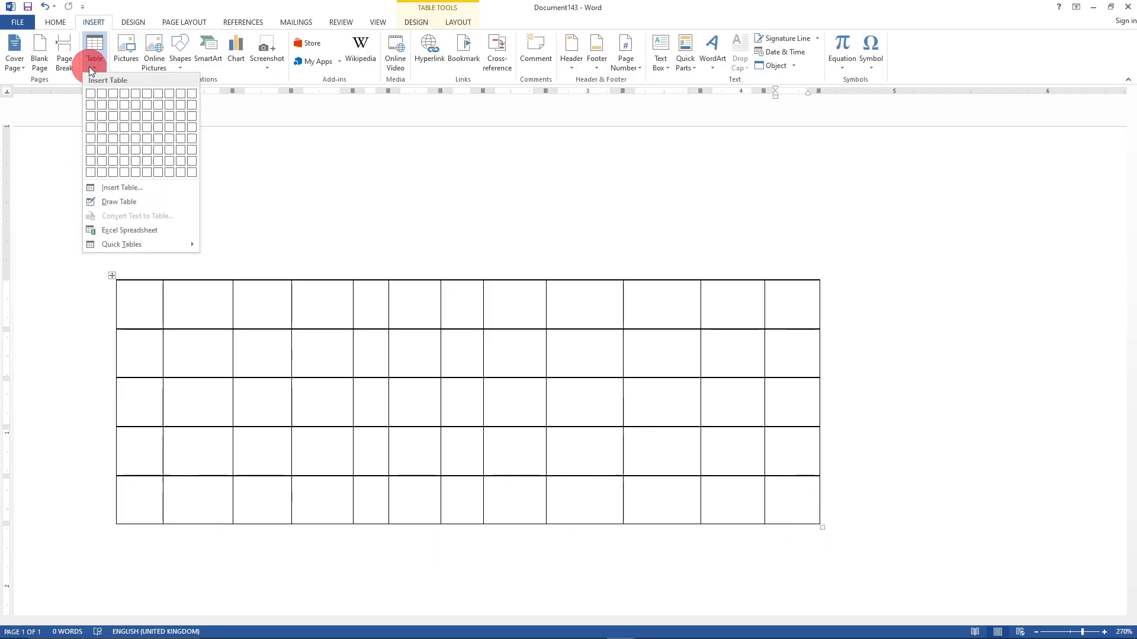
click(99, 208)
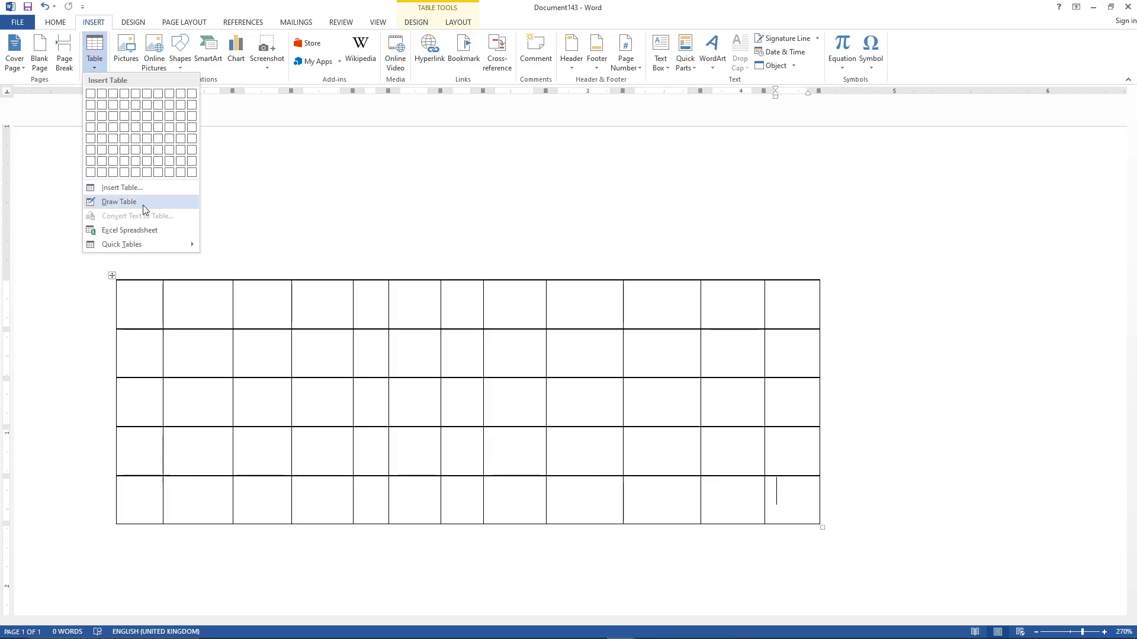
click(511, 356)
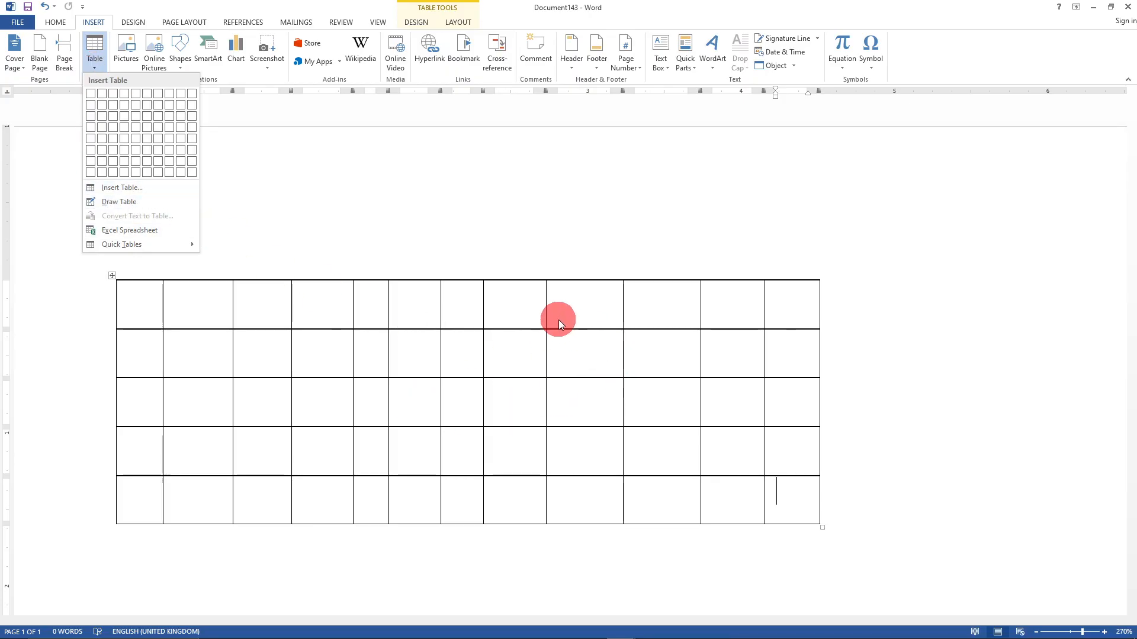
click(514, 330)
click(91, 70)
click(115, 201)
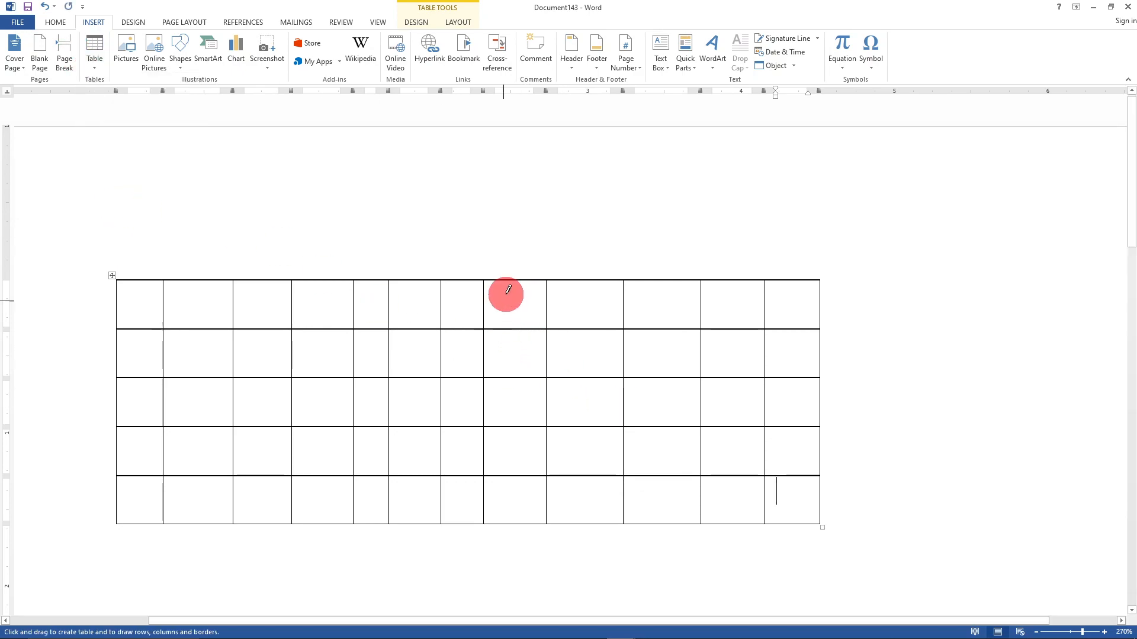
mouse_move(517, 278)
mouse_down()
mouse_move(499, 431)
mouse_move(507, 495)
mouse_up()
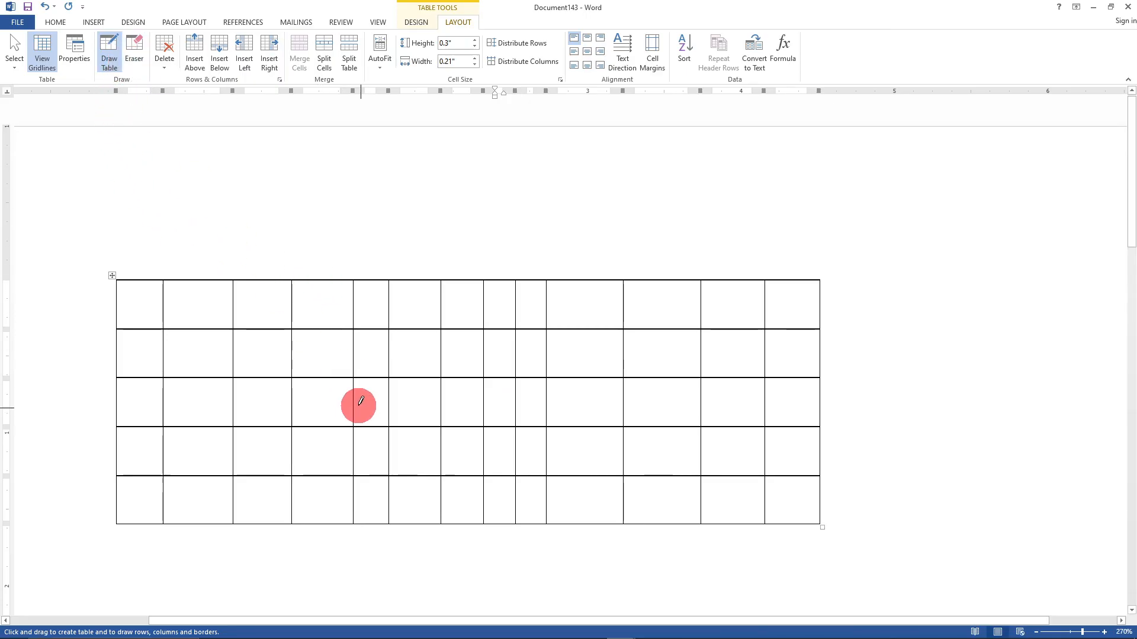
mouse_move(320, 278)
mouse_down()
mouse_move(317, 398)
mouse_move(338, 535)
mouse_up()
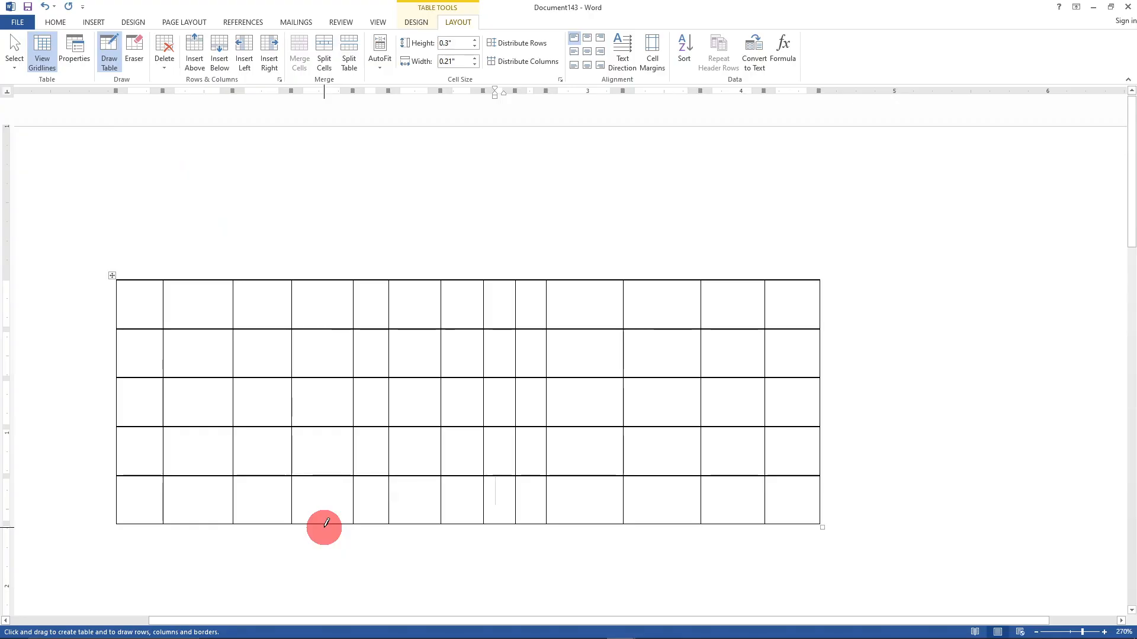
drag(195, 279, 195, 502)
click(139, 46)
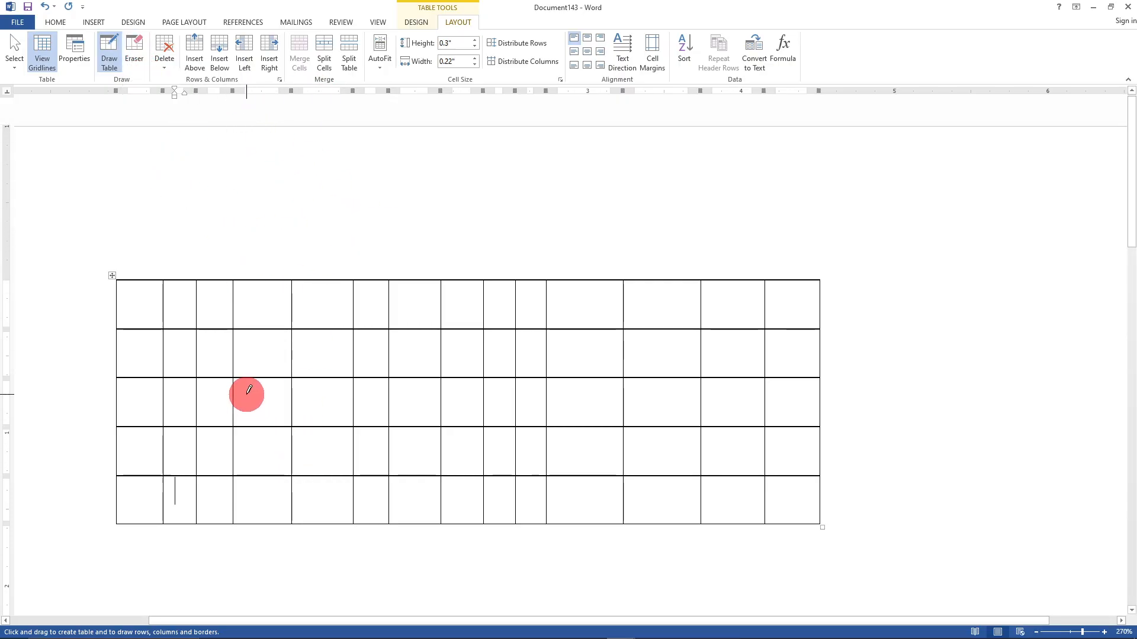
Step: Split the fourth, fifth and seventh columns with further vertical lines over the table's full height
drag(258, 280, 256, 522)
drag(407, 279, 412, 521)
mouse_move(318, 280)
mouse_down()
mouse_move(304, 510)
mouse_move(317, 525)
mouse_up()
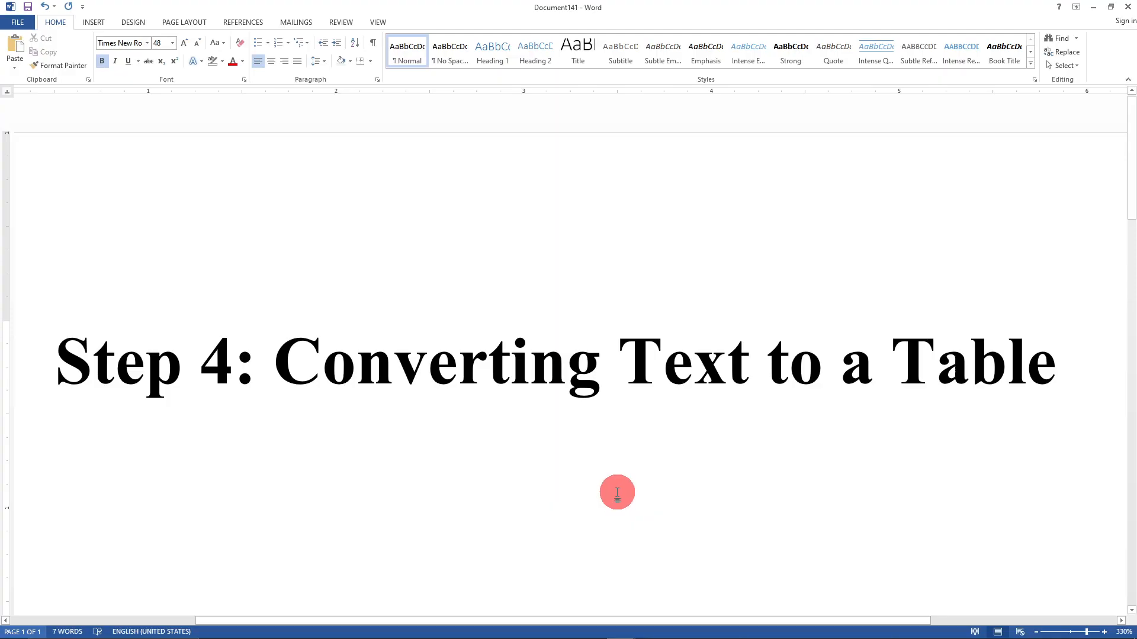
Step: Switch to Document143 and enter two tab-separated lines: I AM GOING TO SCHOOL, and a first name followed by IS ALSO GOING TO SCHOOL
key(alt)
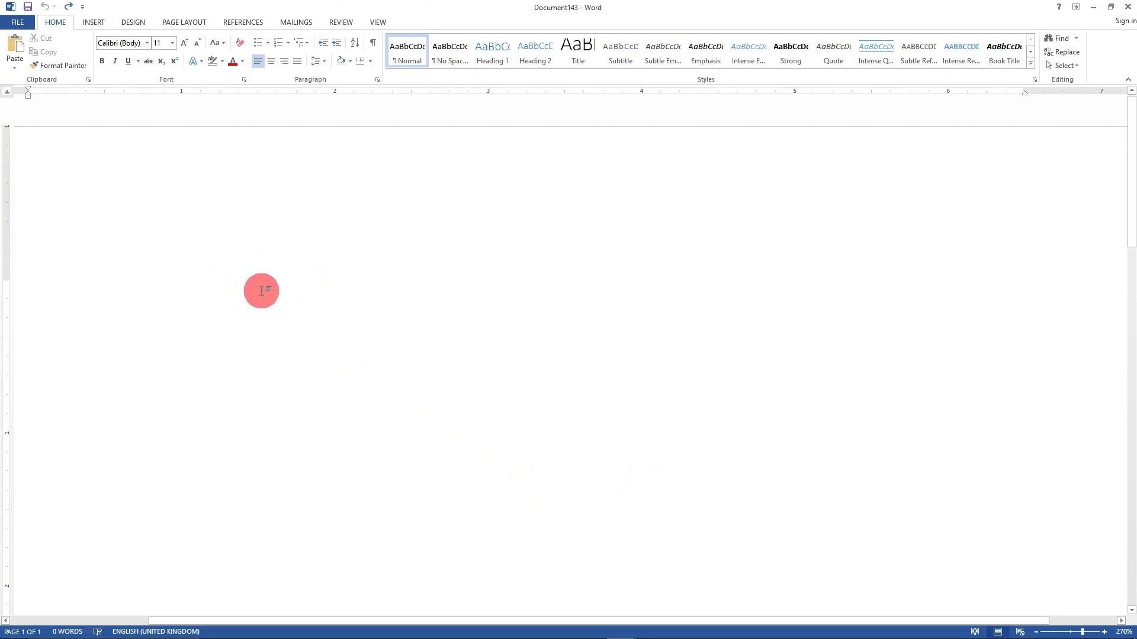
text(I AM GOING TO SCHOOL)
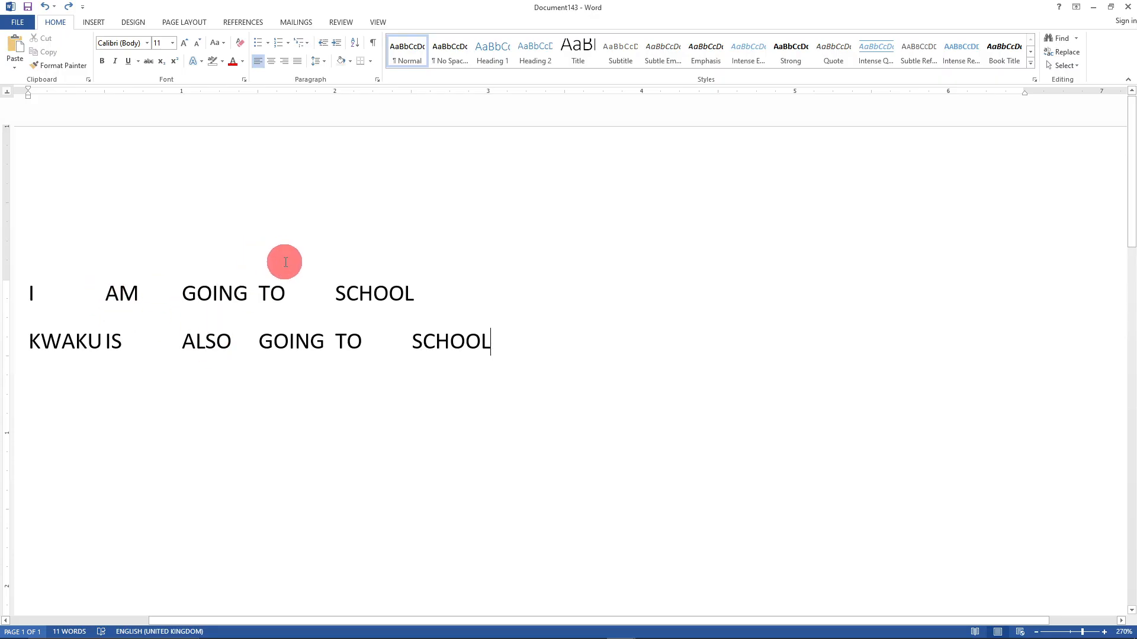
Step: Turn the two tab-separated lines of text into a table with the Insert Table command
drag(26, 289, 464, 345)
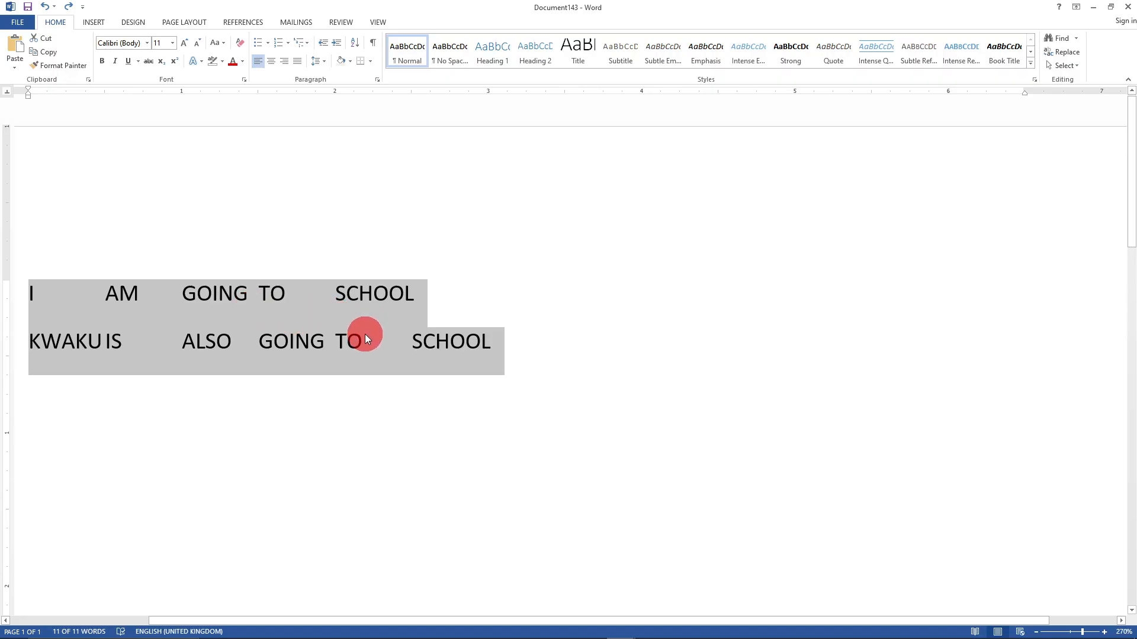
click(94, 23)
click(96, 66)
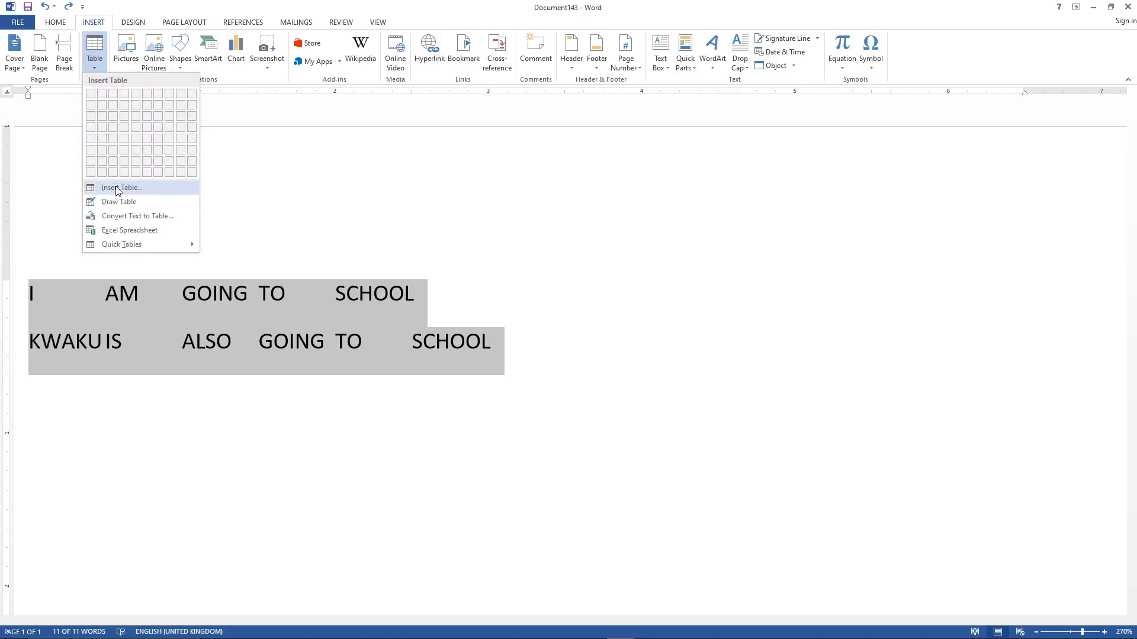
click(117, 187)
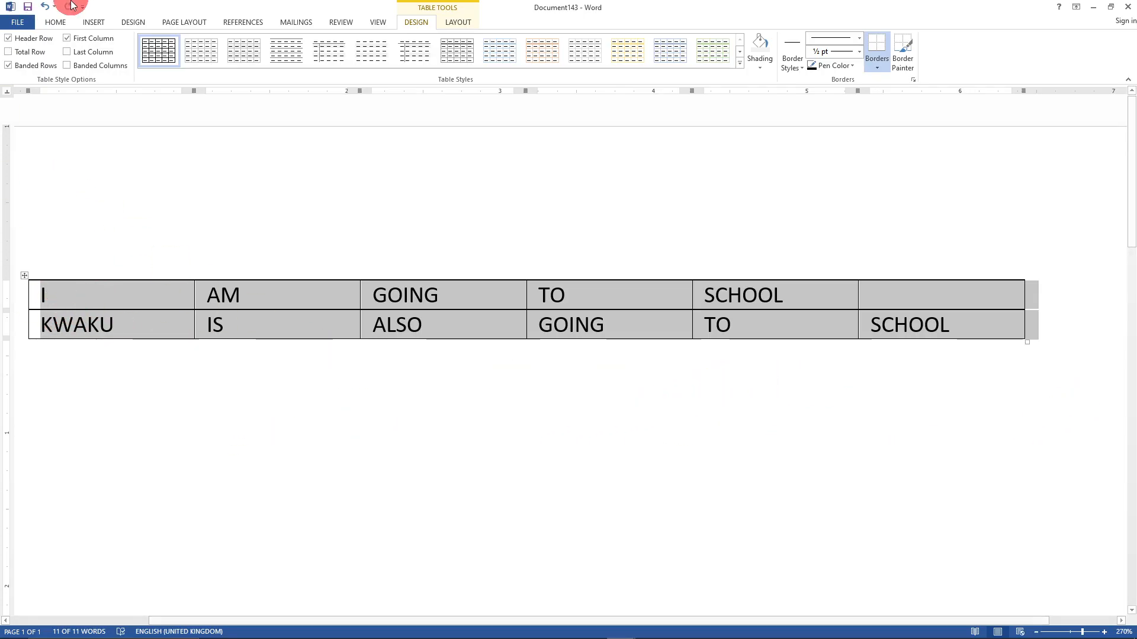
Step: Undo the text-to-table conversion and the typed text to return to an empty document
click(93, 23)
click(96, 64)
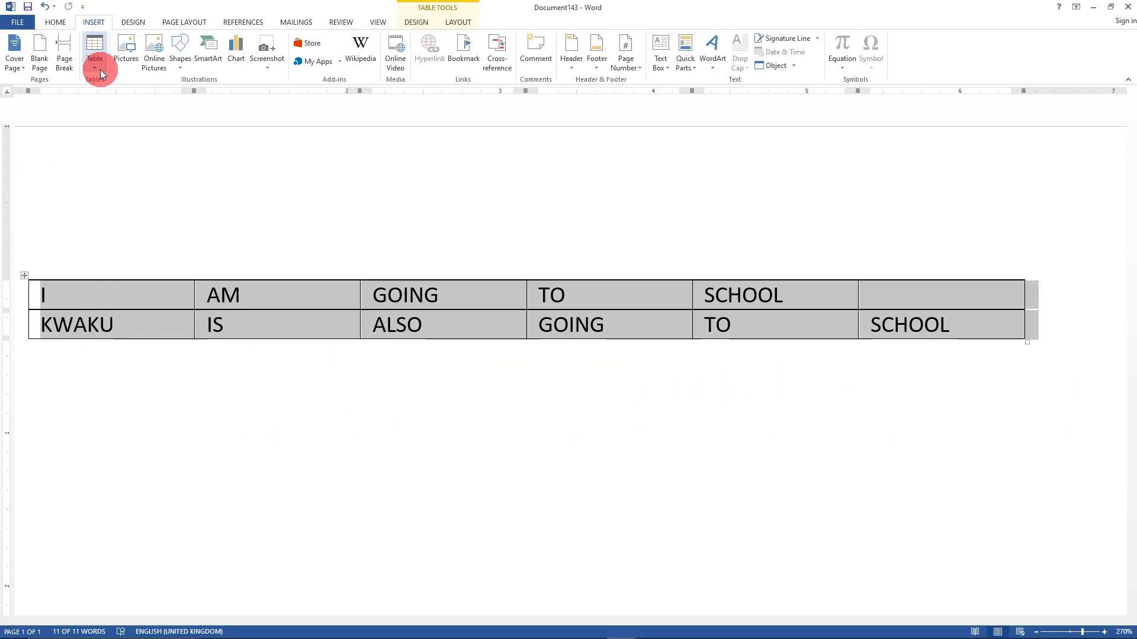
click(499, 569)
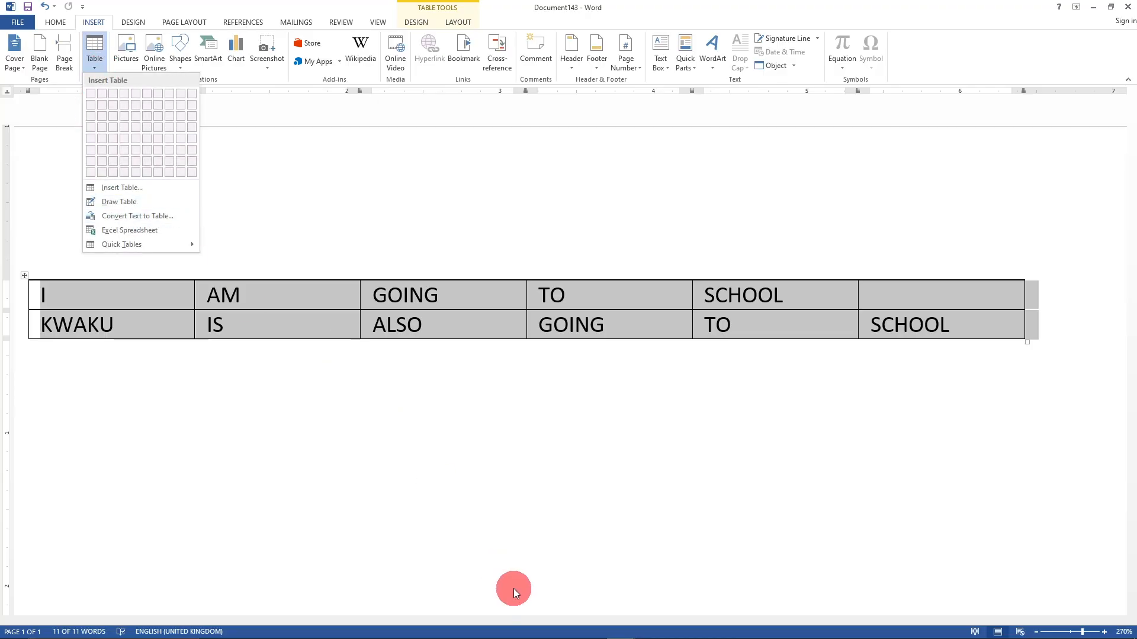
click(417, 470)
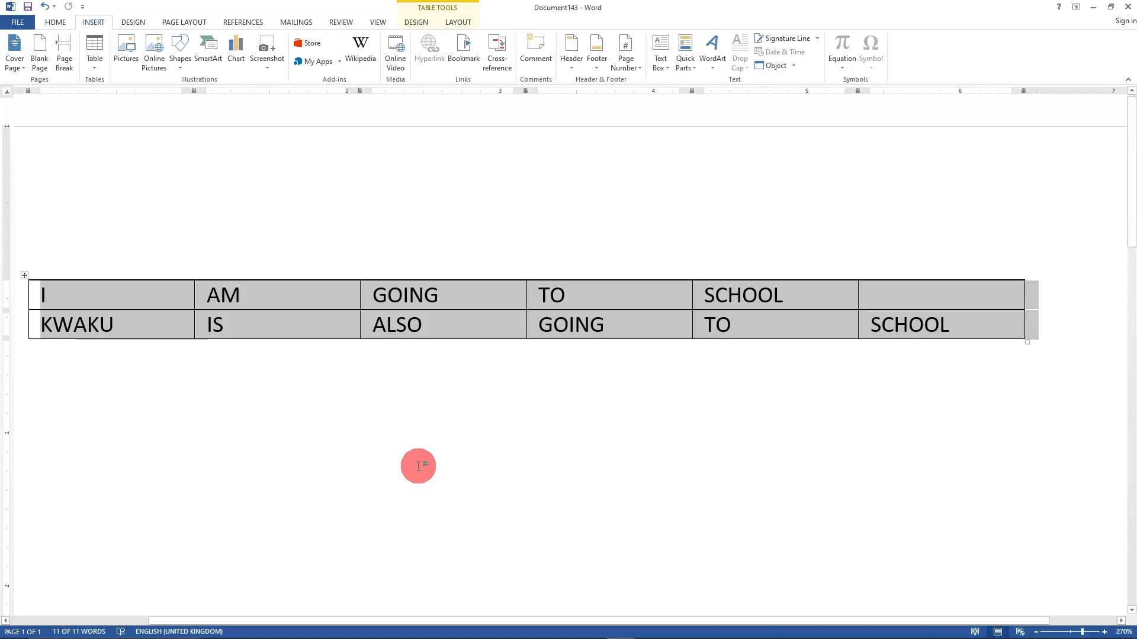
key(ctrl+z)
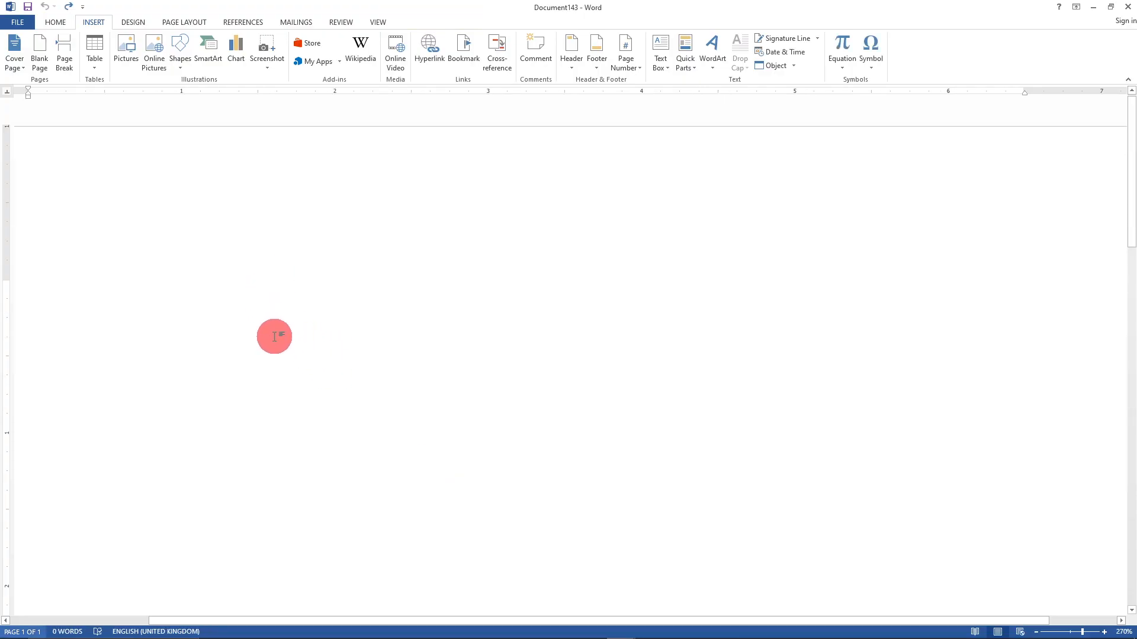
Step: Insert a 5-column, 2-row table in the empty document with the Insert Table dialog
click(94, 64)
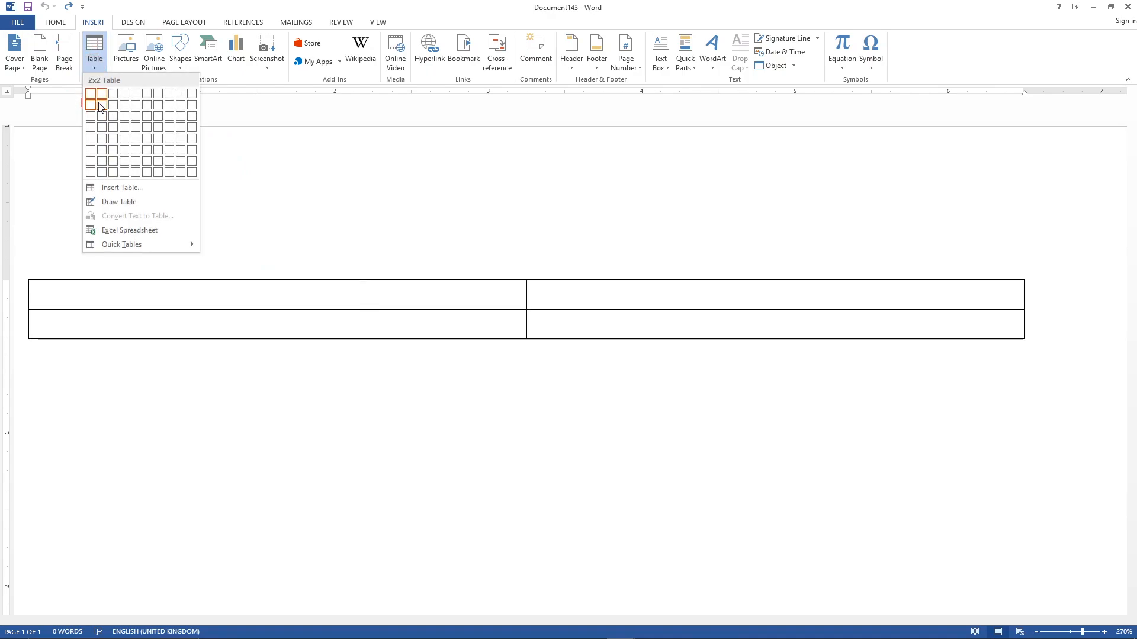
click(118, 202)
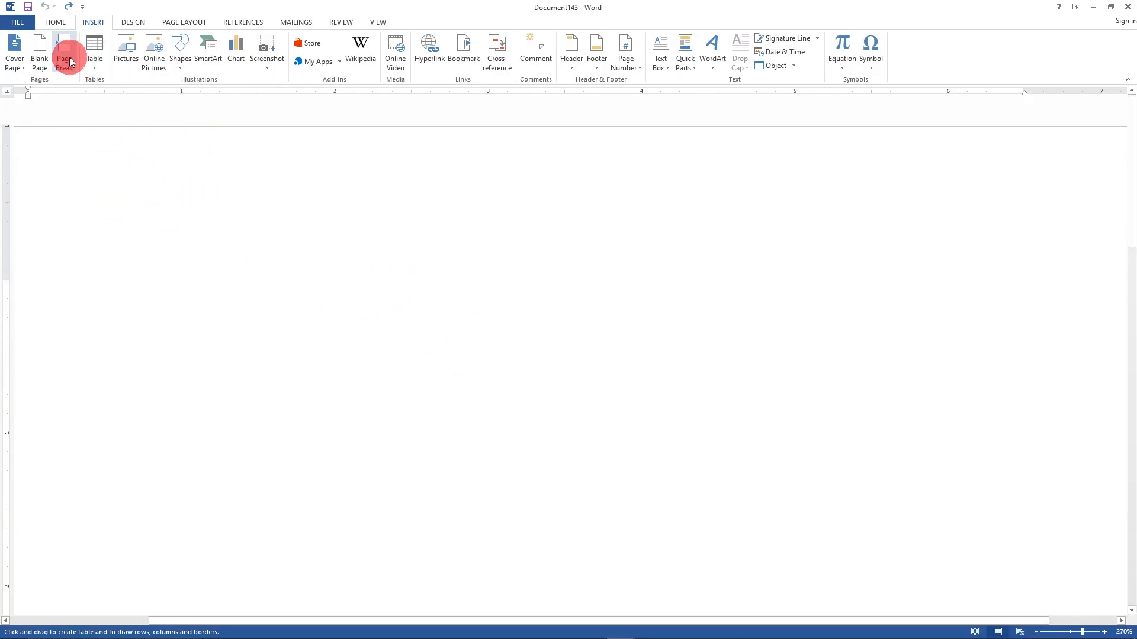
click(91, 63)
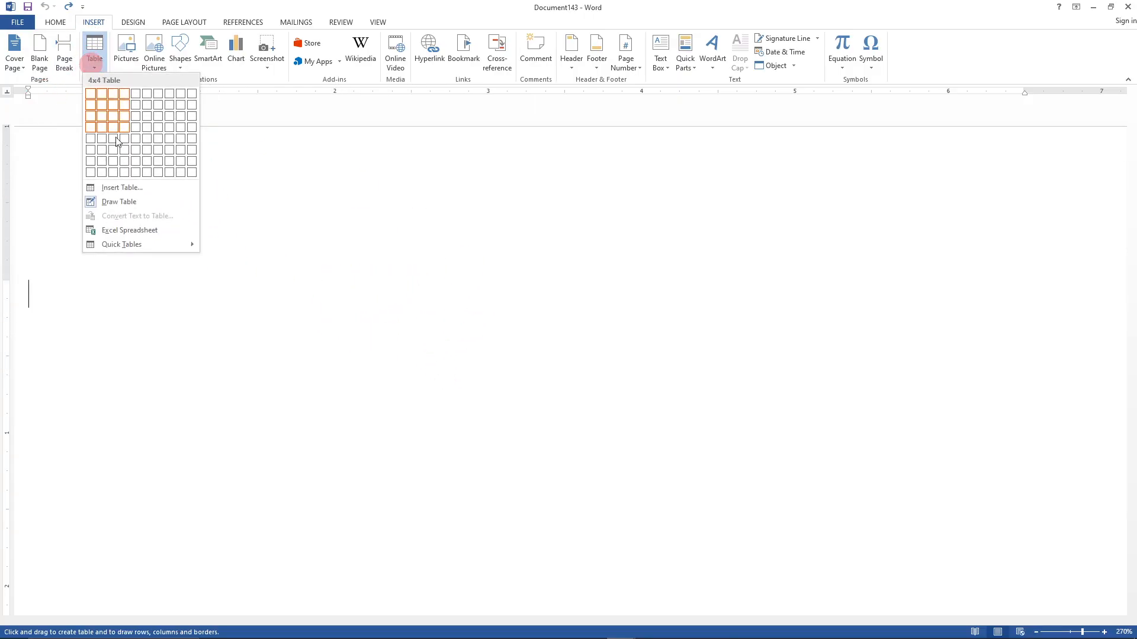
click(124, 189)
click(380, 332)
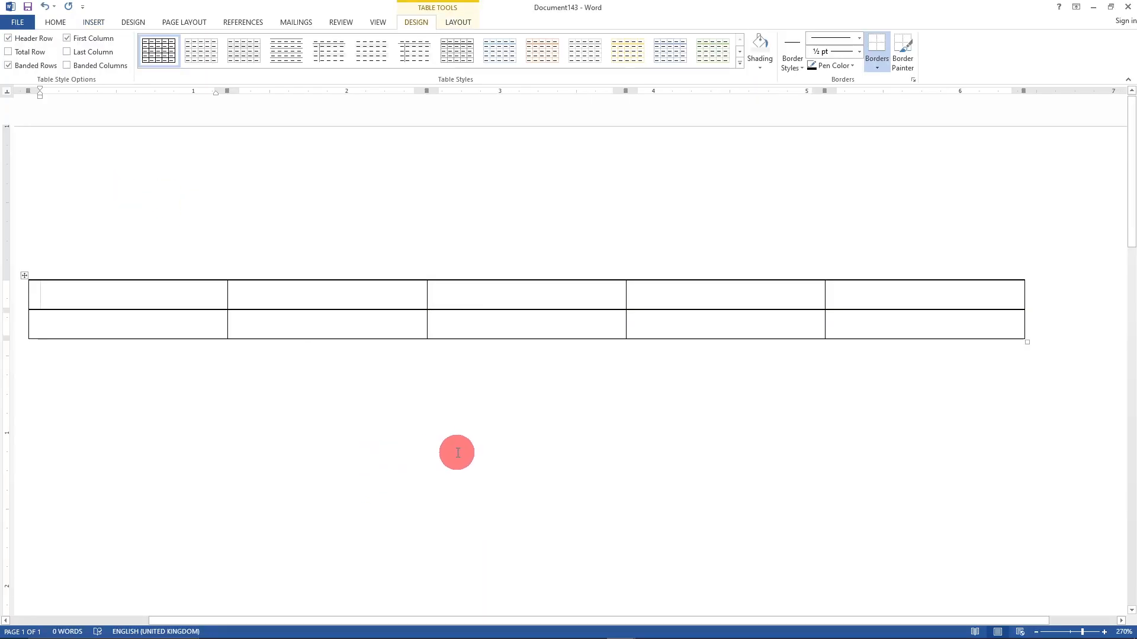
Step: Fill the five cells of the table's second row with DGFGF, FHGFDHG, FHGFDH, GDSFDS and GFDGFDG
scroll(457, 452, down, 2)
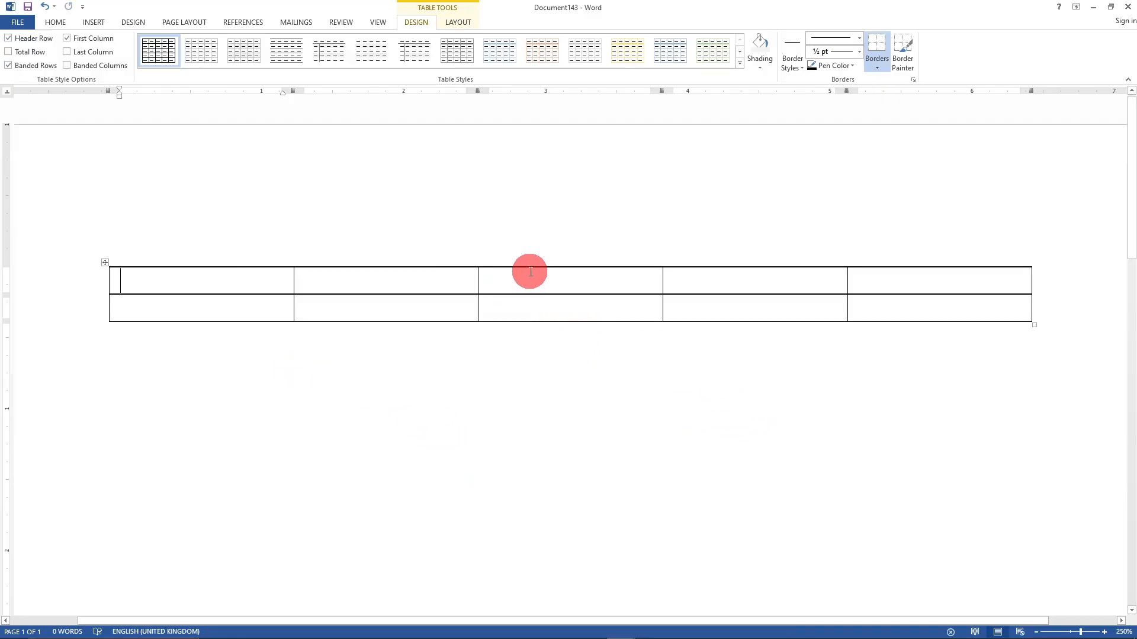
click(1036, 313)
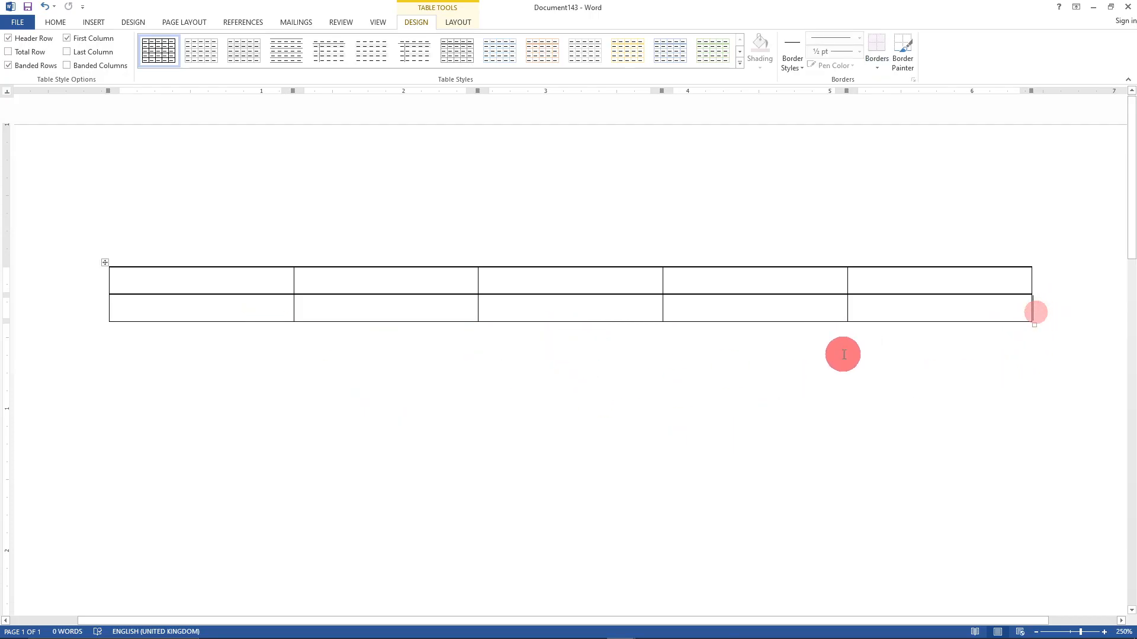
click(122, 299)
text(DGFG)
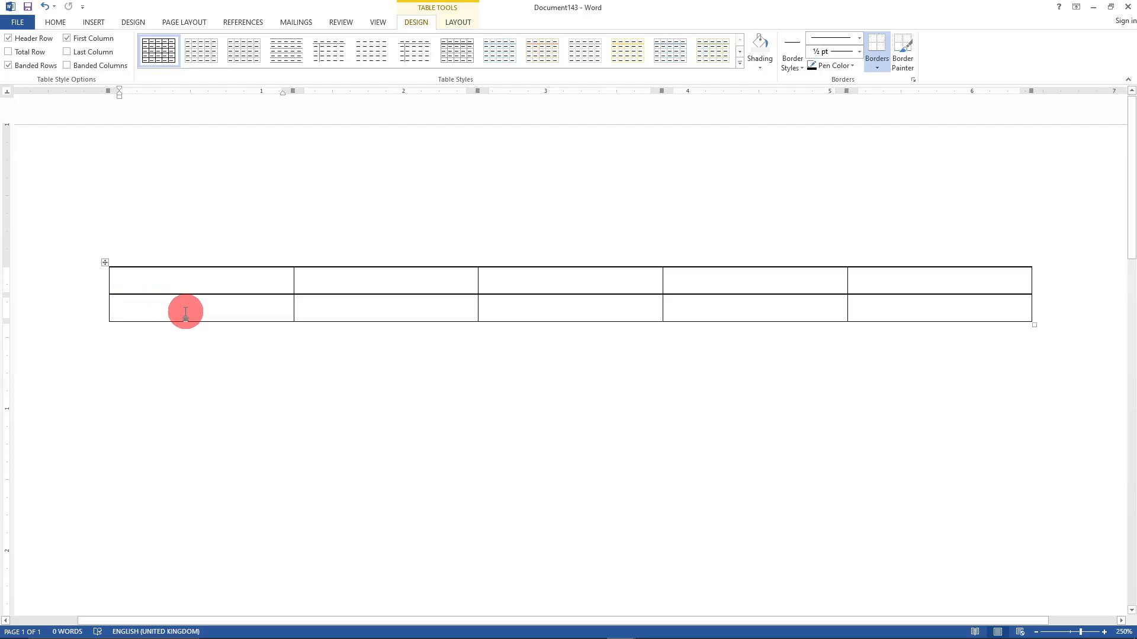
text(FG)
click(348, 315)
text(FHGFDHG)
click(549, 309)
text(FHGFDH)
click(727, 311)
text(GDSFDS)
click(912, 312)
text(GFDGFDG)
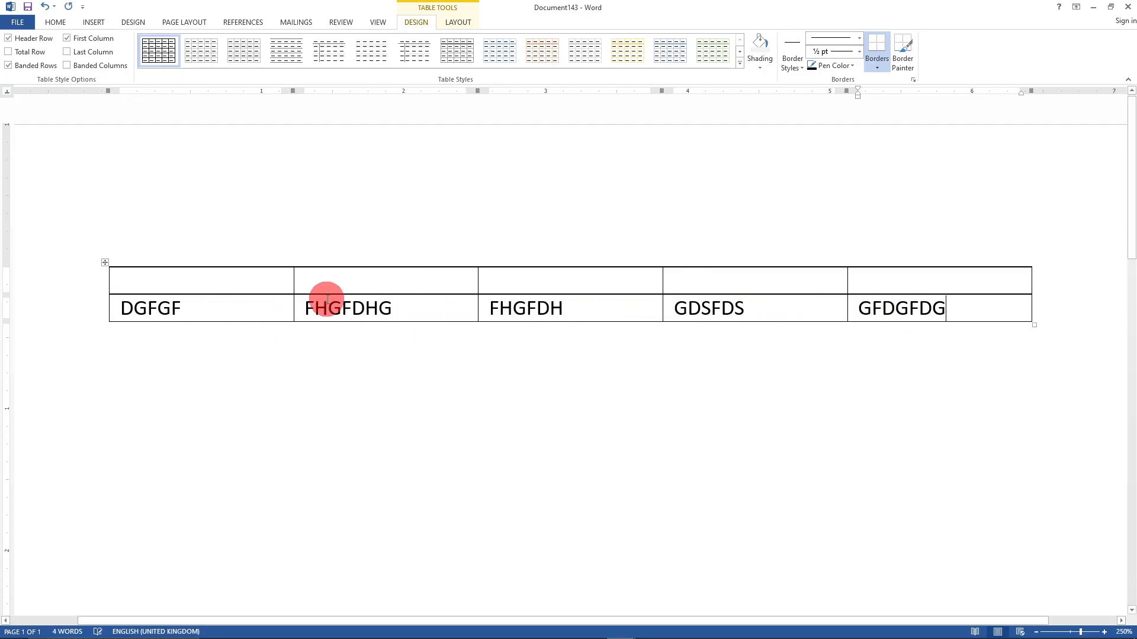
Step: Add a new empty row below the table's second row from the end of that row
drag(190, 272, 533, 278)
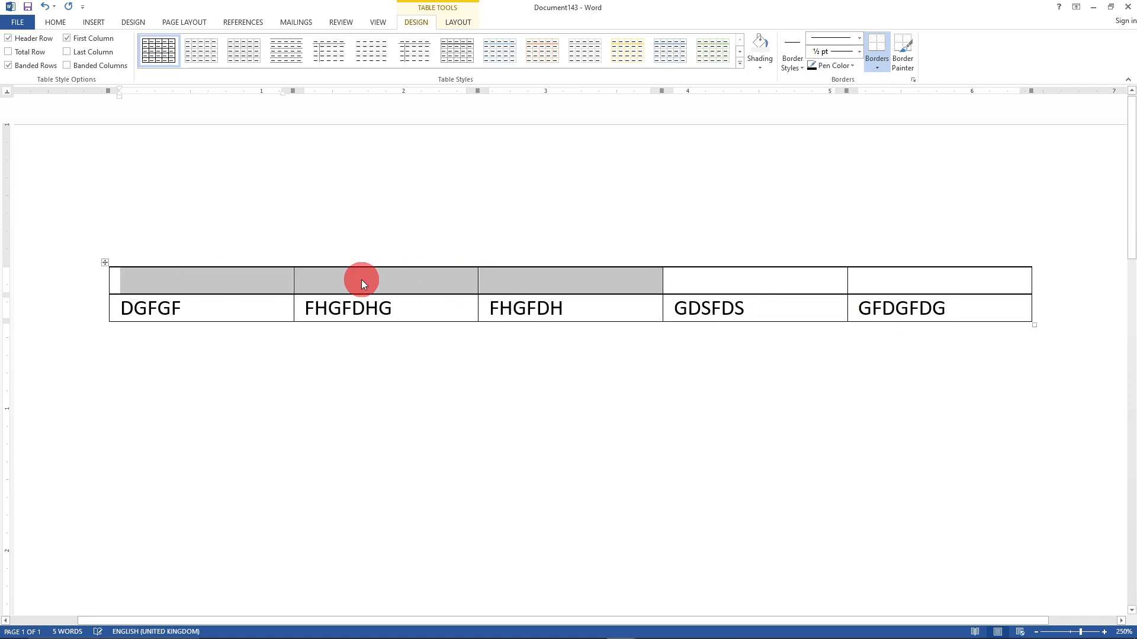
click(980, 310)
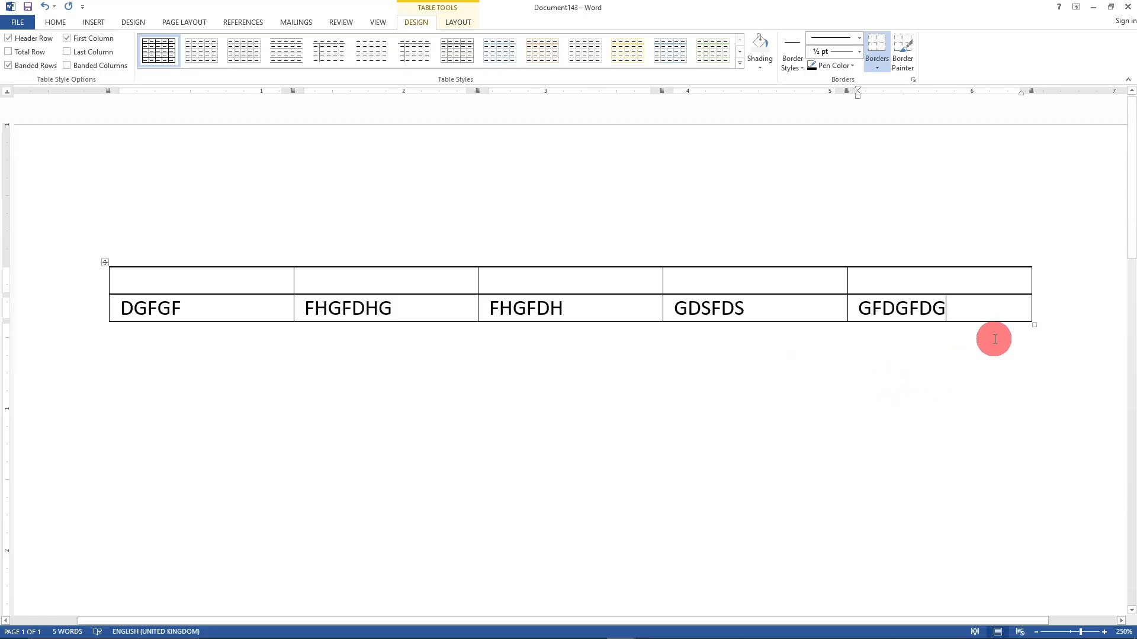
click(1032, 319)
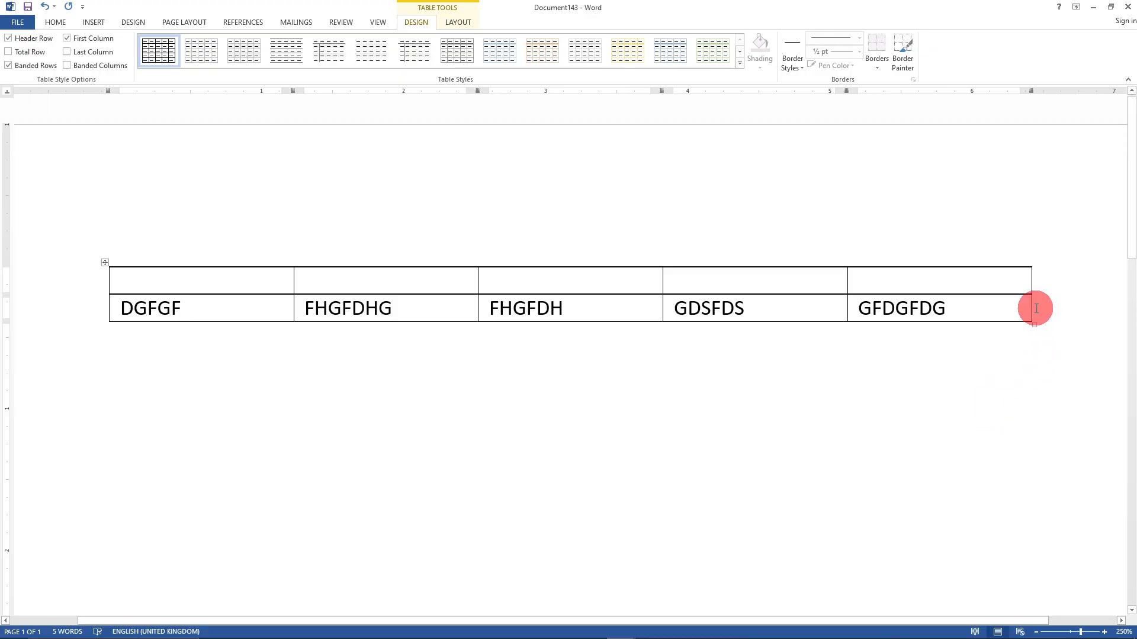
key(Return)
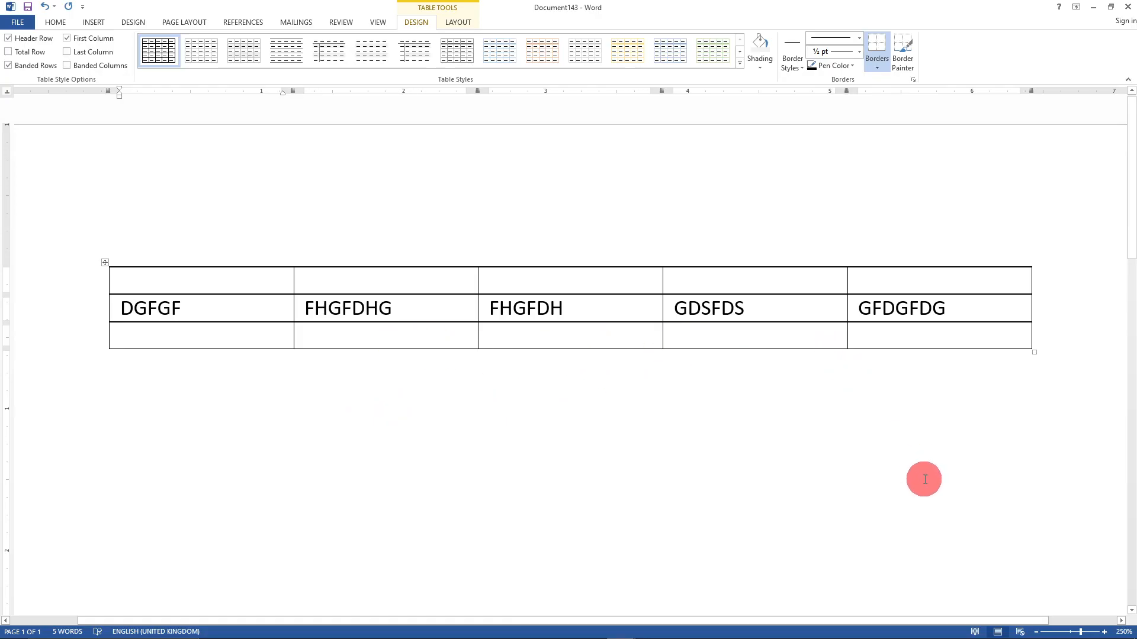
Step: Add nine more empty rows one at a time below the table's last row, working from the end of each row
click(1033, 338)
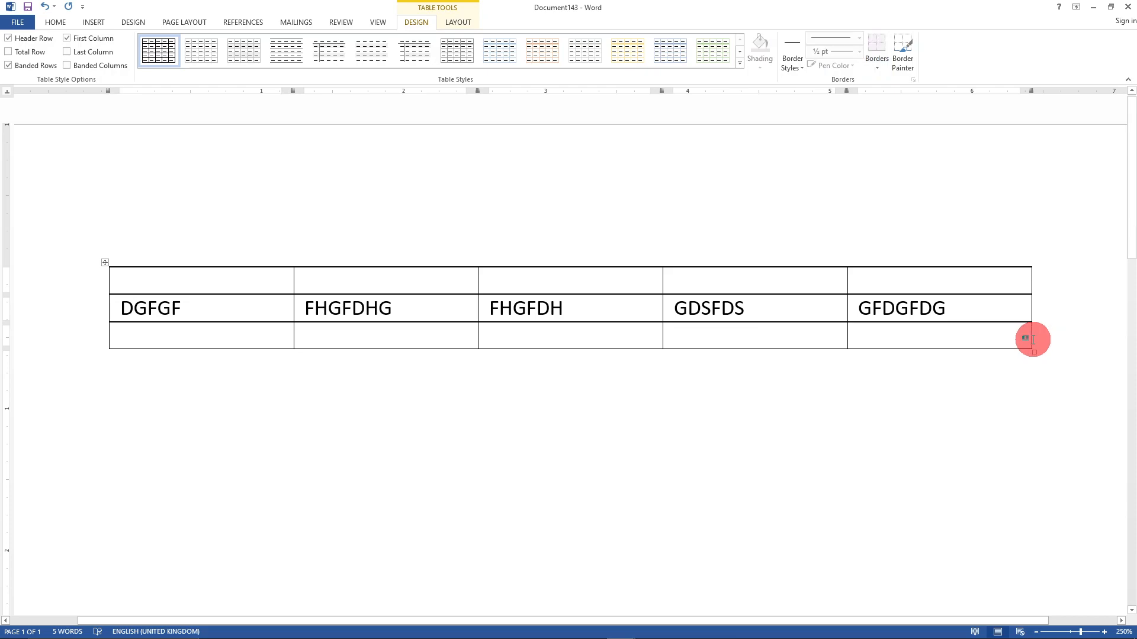
key(Return)
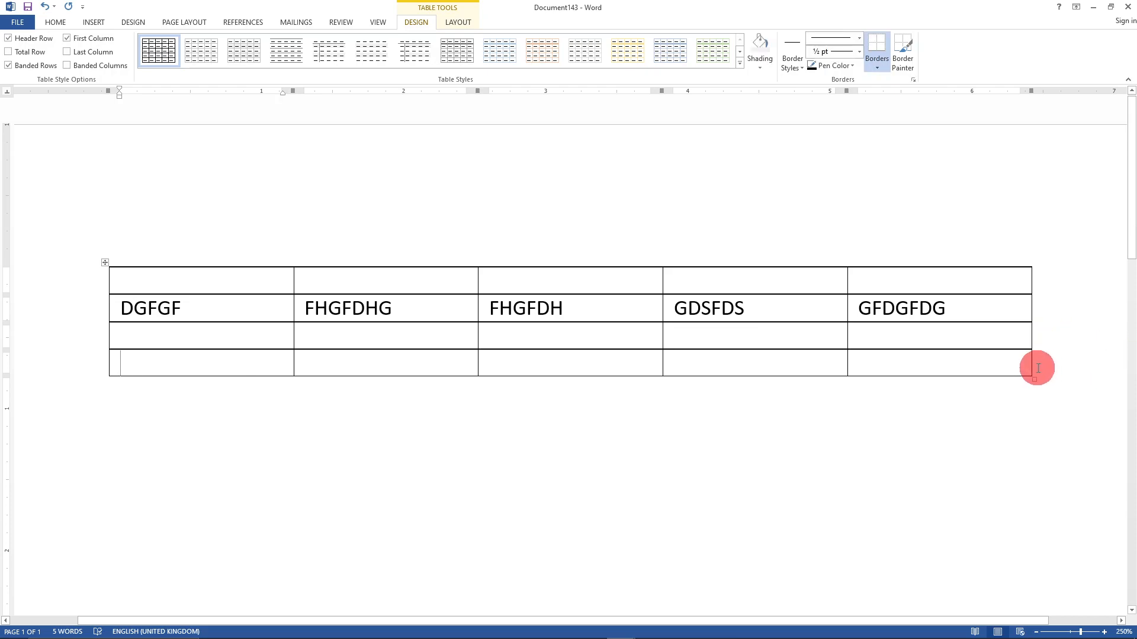
click(1036, 367)
key(Return)
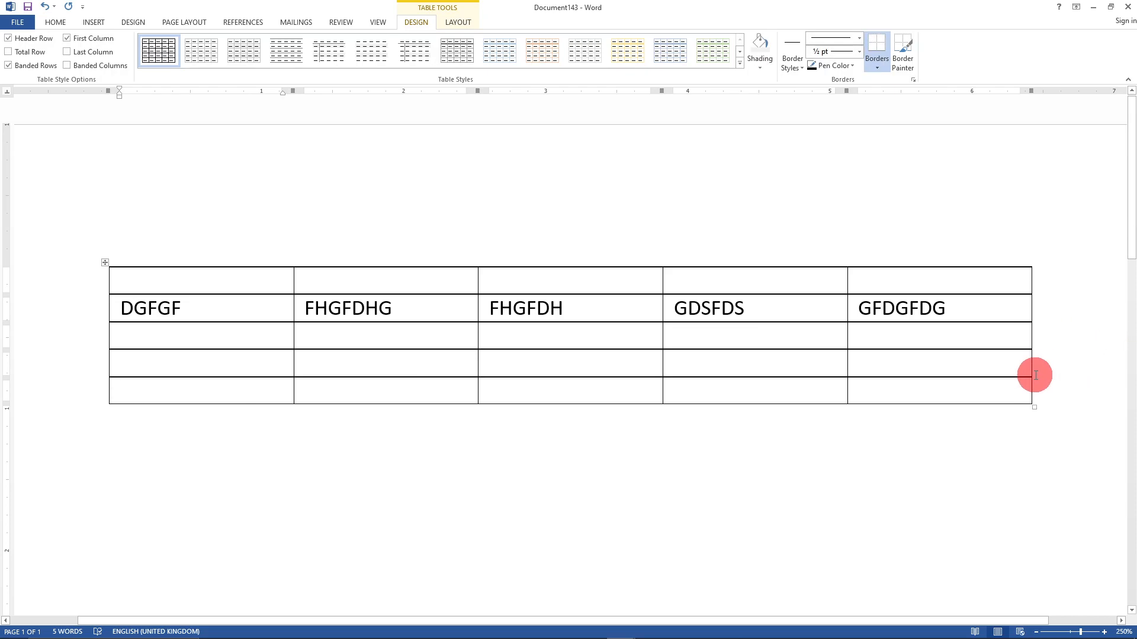
click(1036, 393)
key(Return)
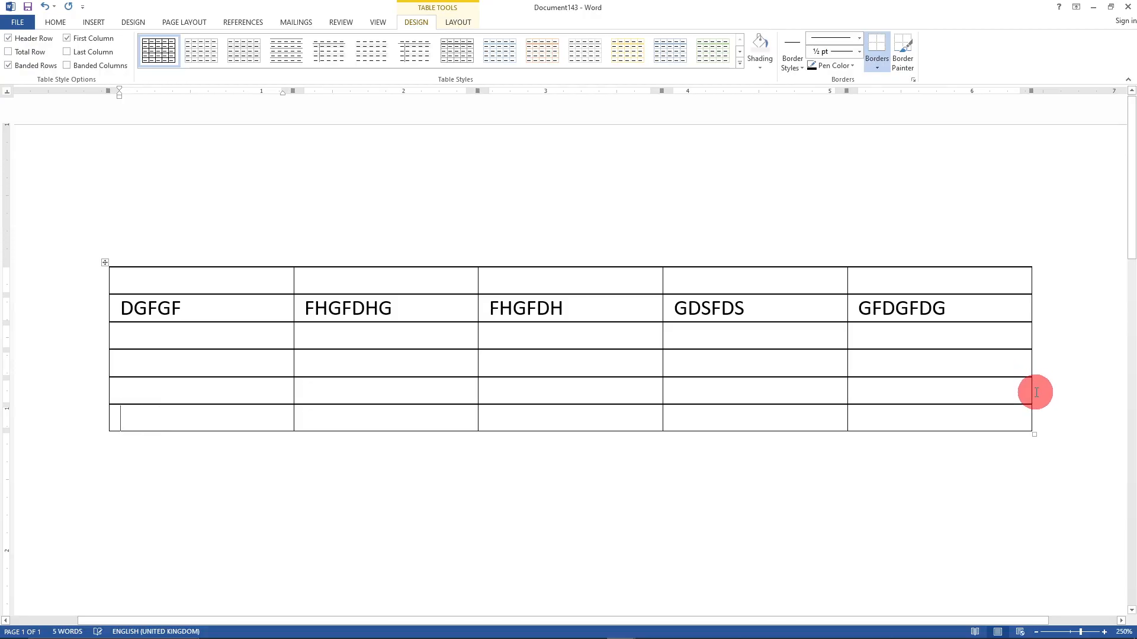
click(1037, 422)
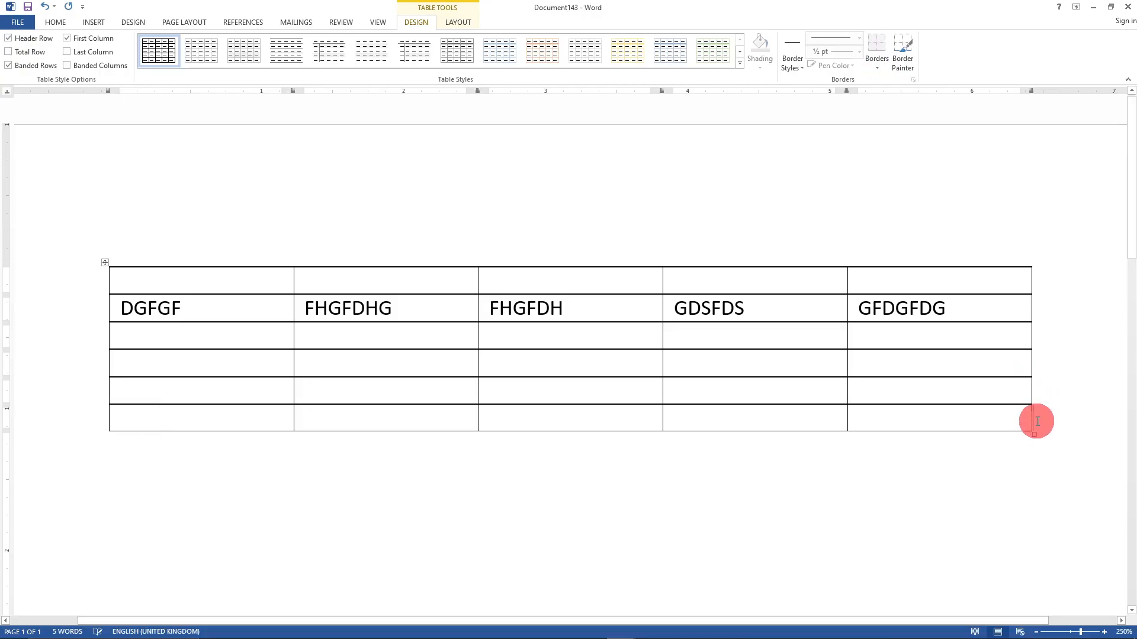
key(Return)
click(1038, 454)
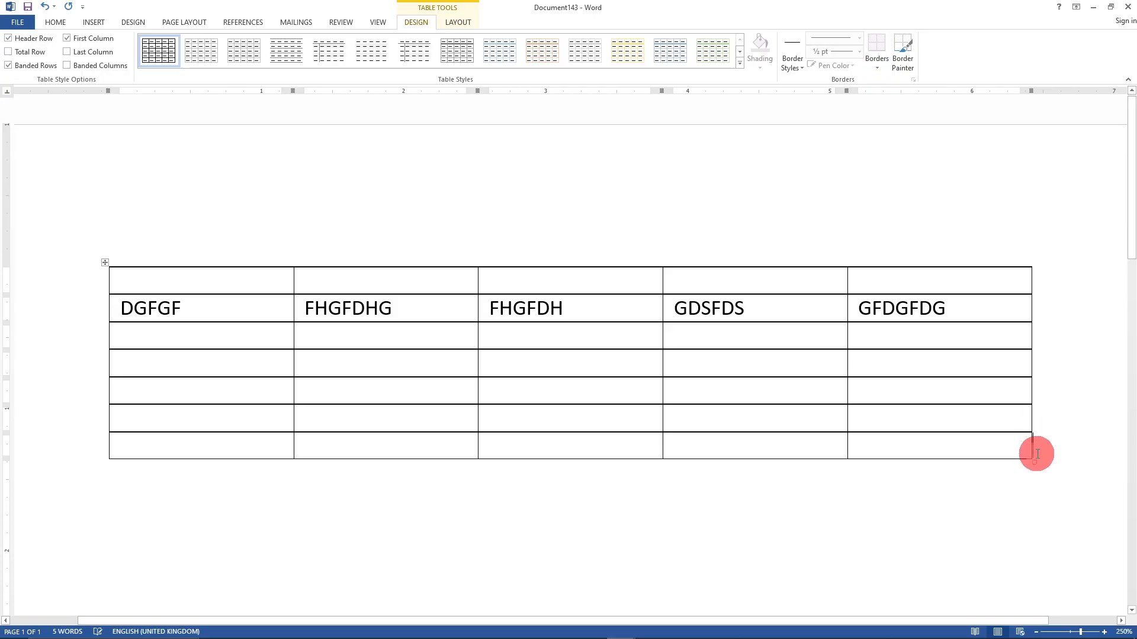
key(Return)
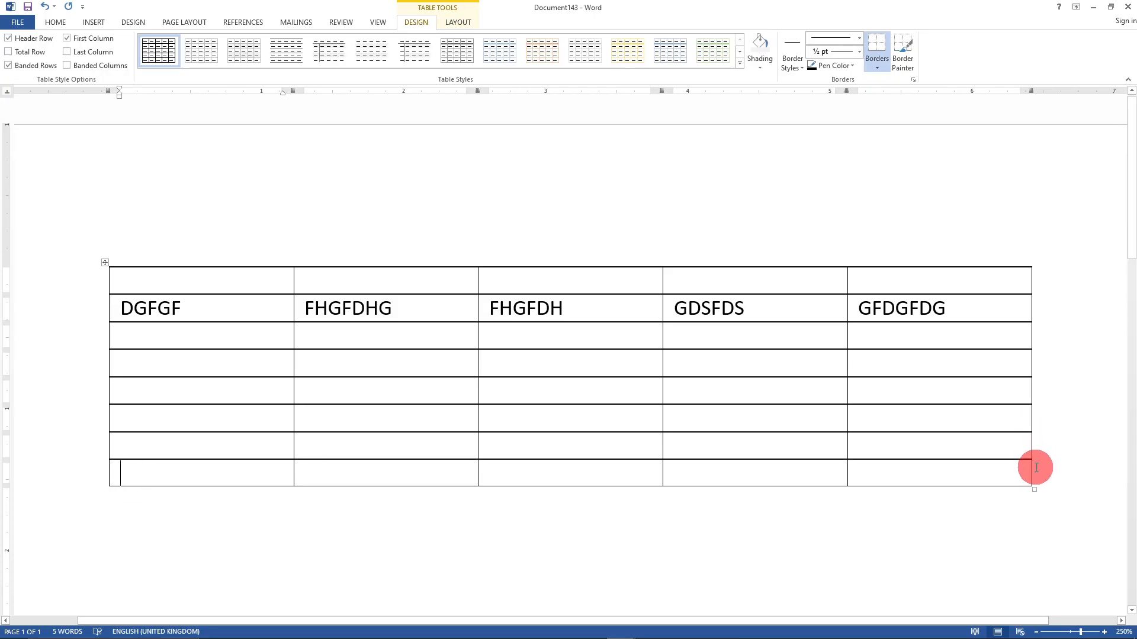
click(1037, 466)
key(Return)
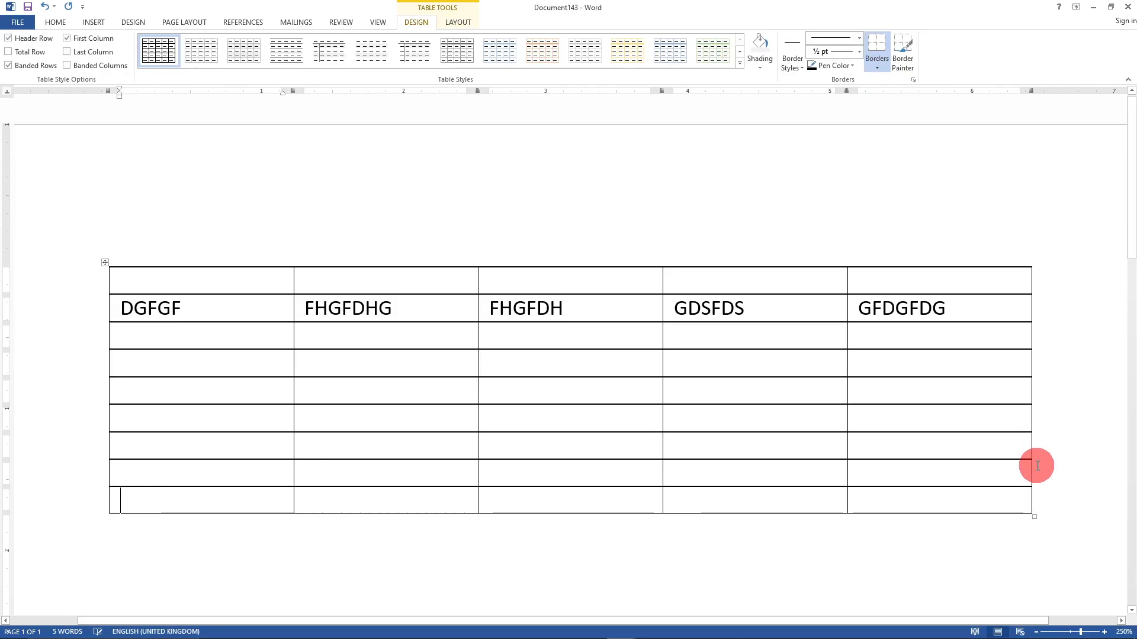
click(1043, 502)
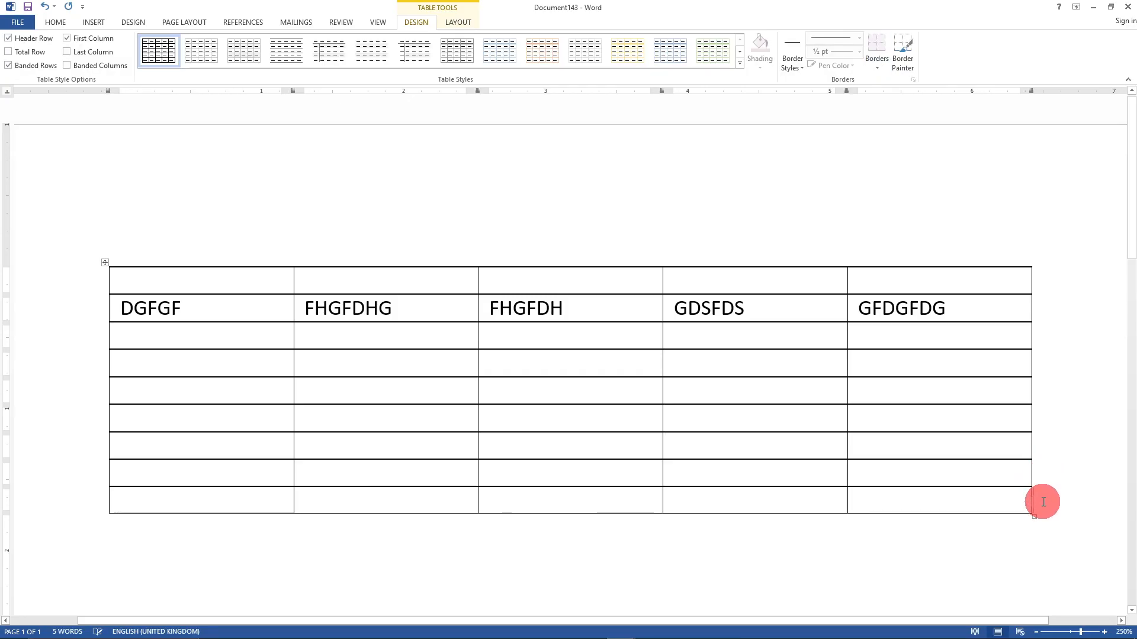
key(Return)
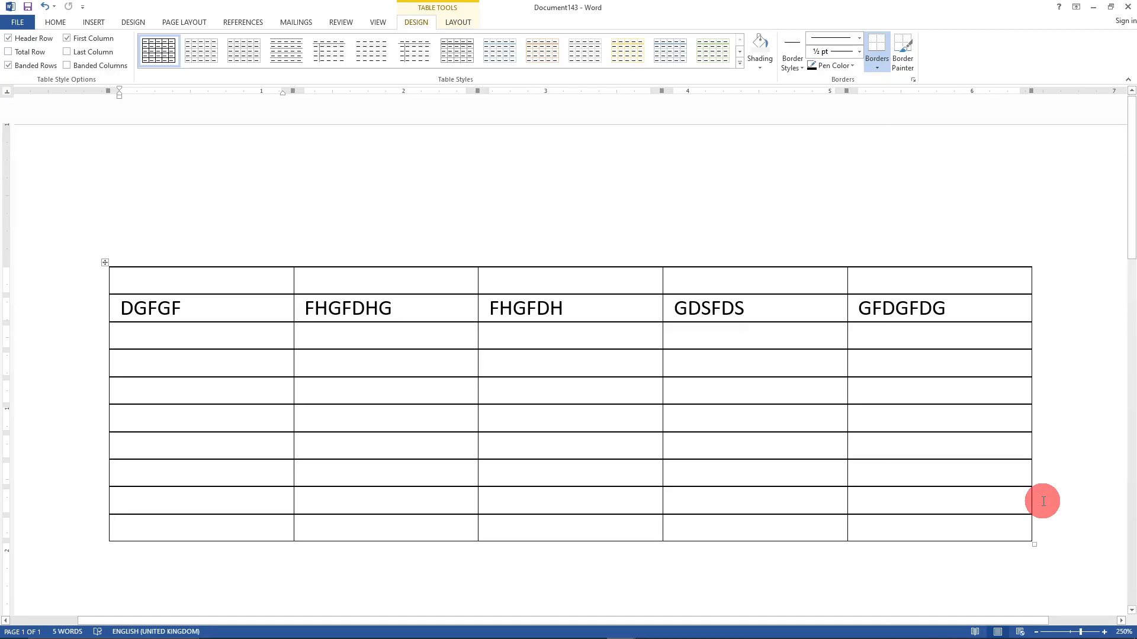
click(1049, 528)
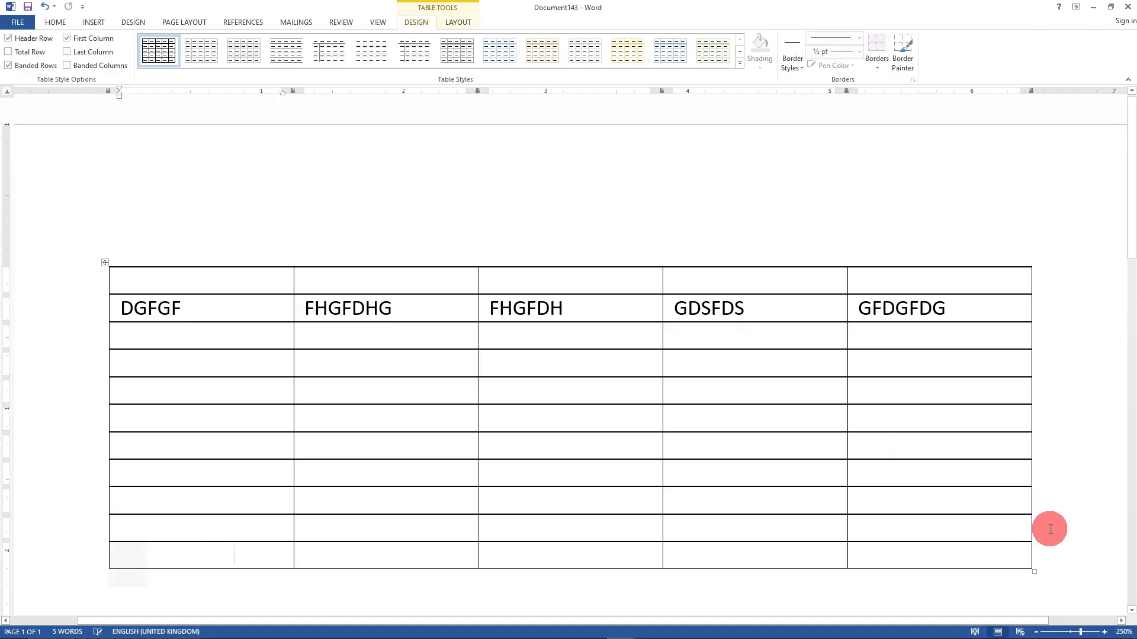
key(Return)
key(Return)
scroll(969, 423, down, 4)
scroll(968, 424, up, 5)
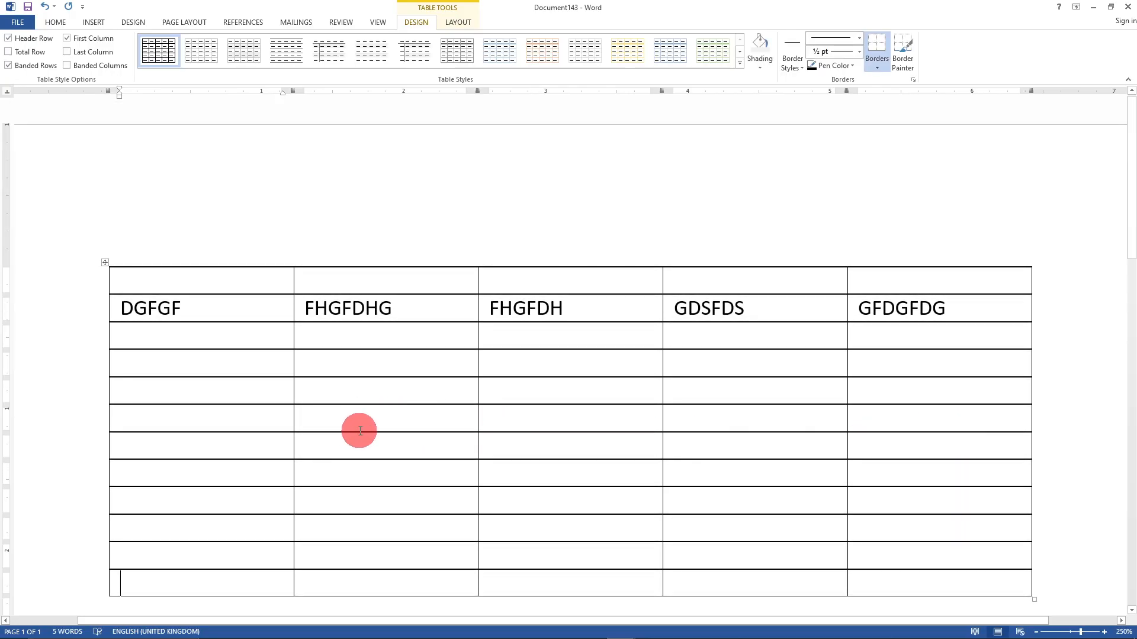
Step: Add two more empty rows below the table's last row from the end of that row
click(97, 22)
click(291, 364)
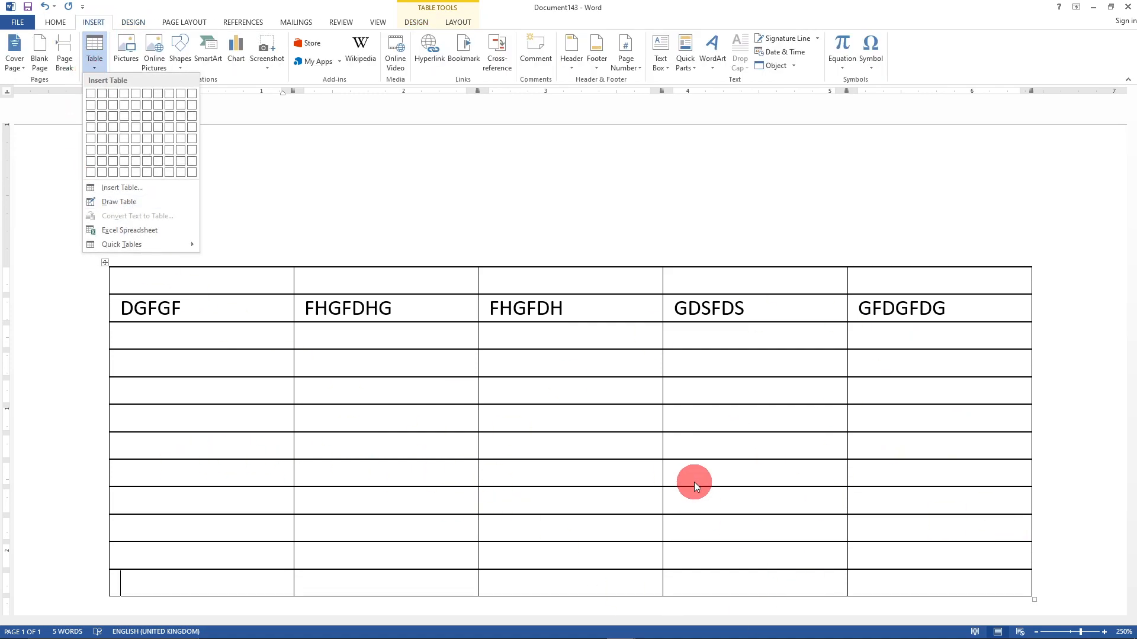
scroll(1025, 388, down, 5)
click(1035, 300)
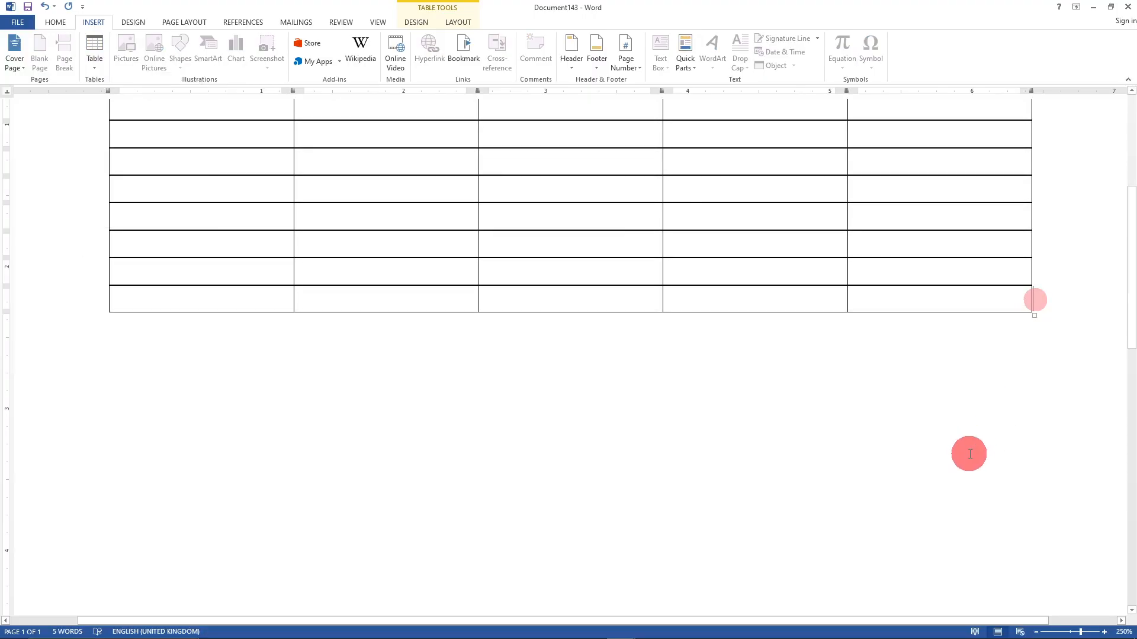
key(Return)
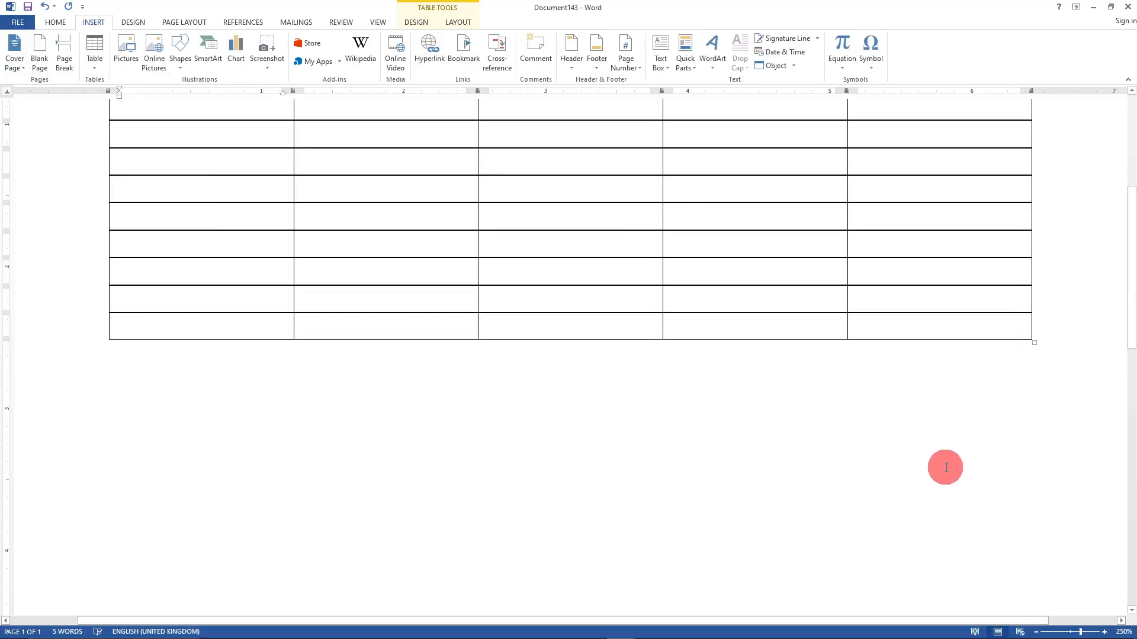
click(1040, 325)
key(Return)
scroll(740, 361, up, 4)
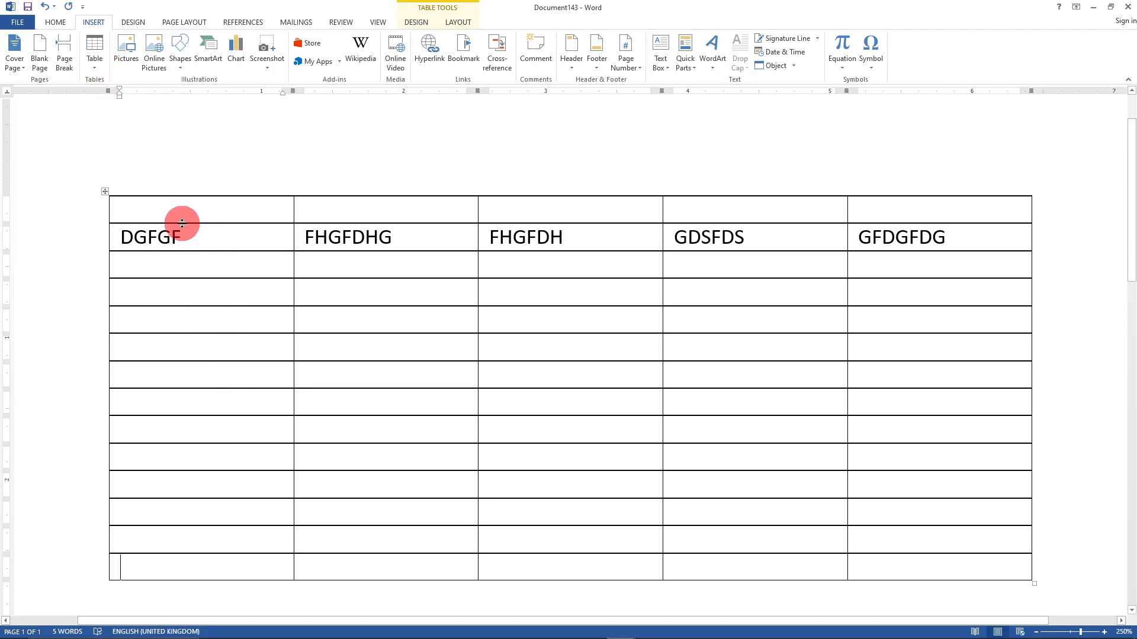
Step: Select the table's entire first column and view the actions available for it, such as Delete Columns
drag(183, 206, 163, 562)
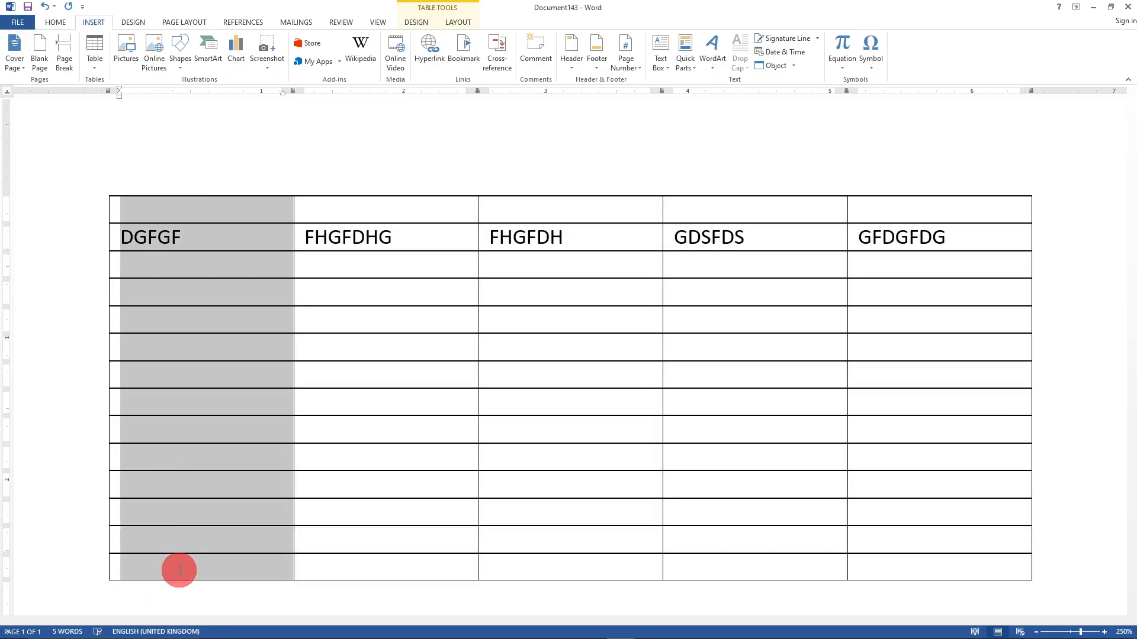
click(319, 409)
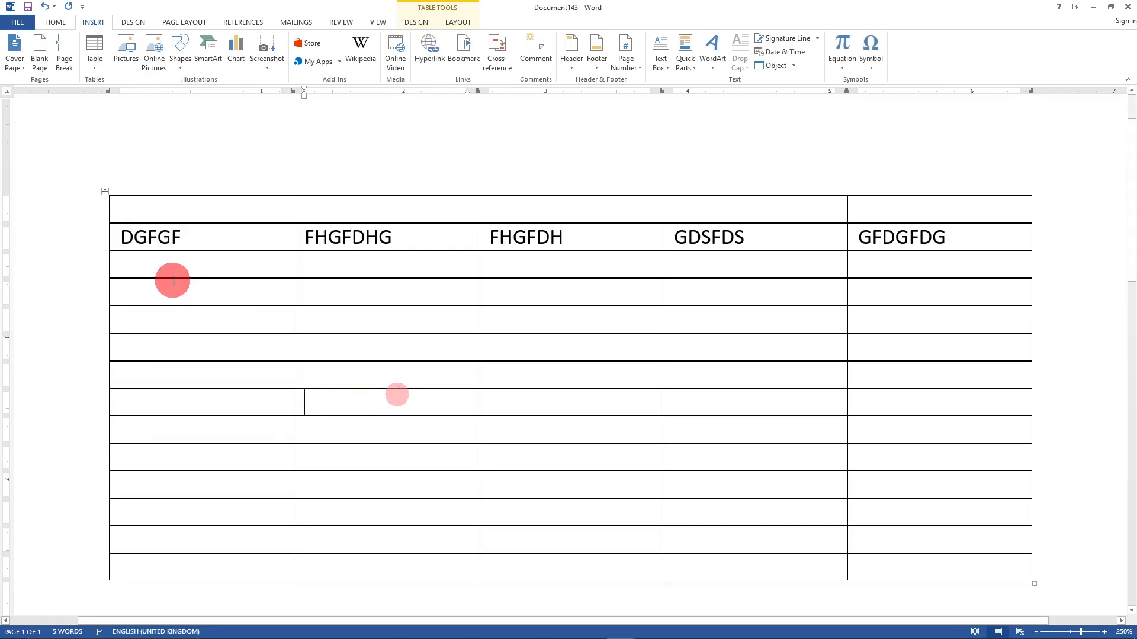
drag(151, 193, 175, 320)
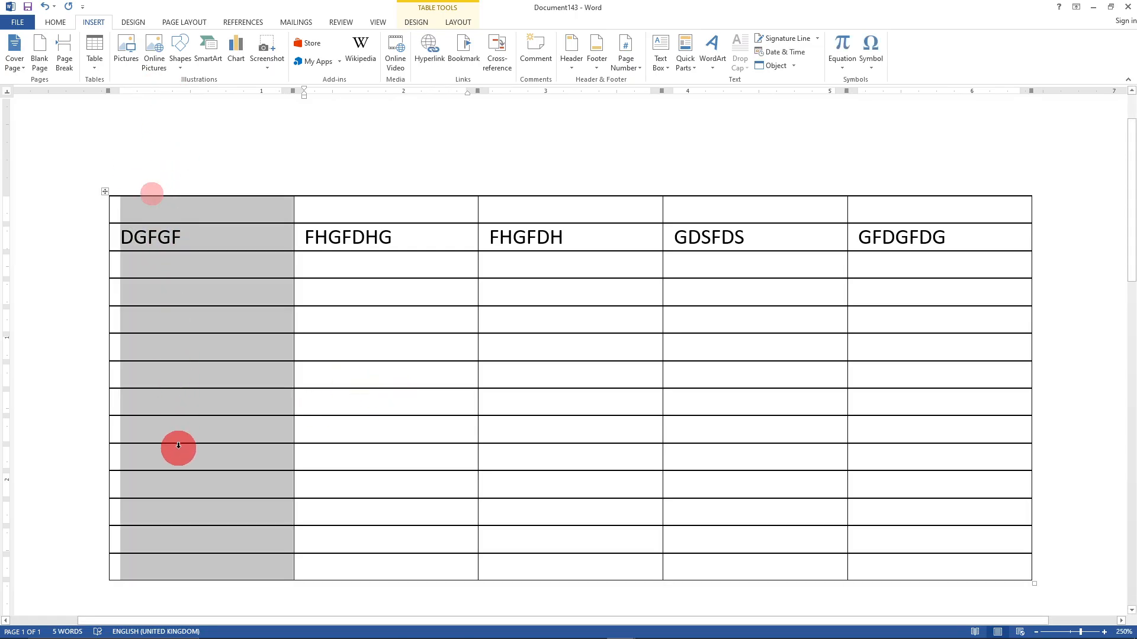
right_click(166, 319)
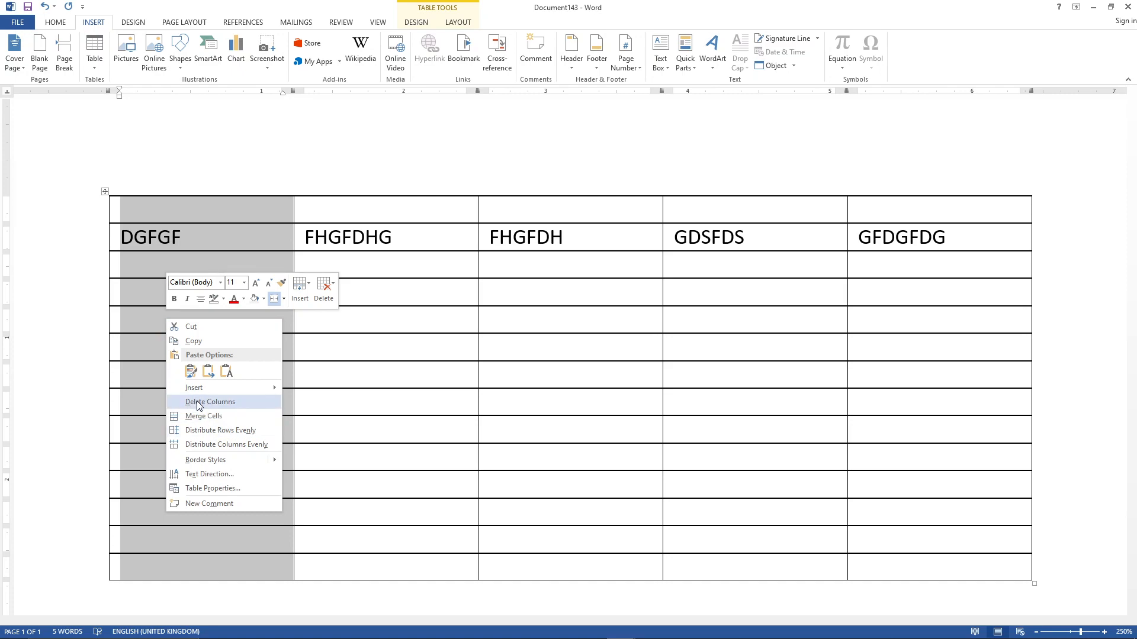
click(492, 345)
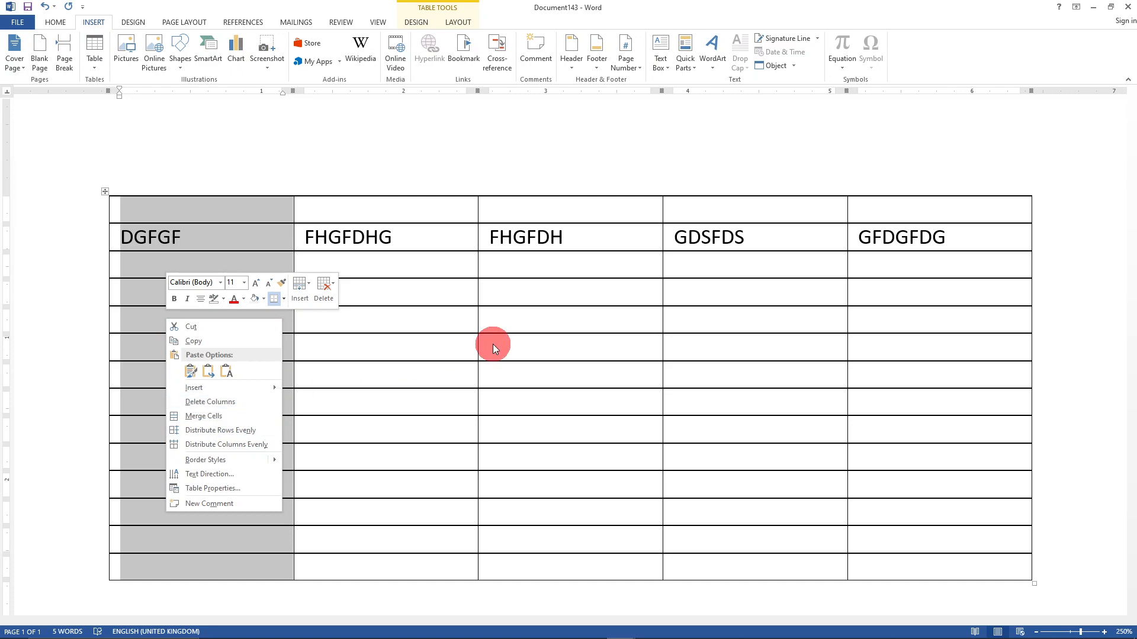
Step: Draw a vertical line through the second column's cells from the third to the sixth row with Draw Table
click(95, 70)
click(119, 202)
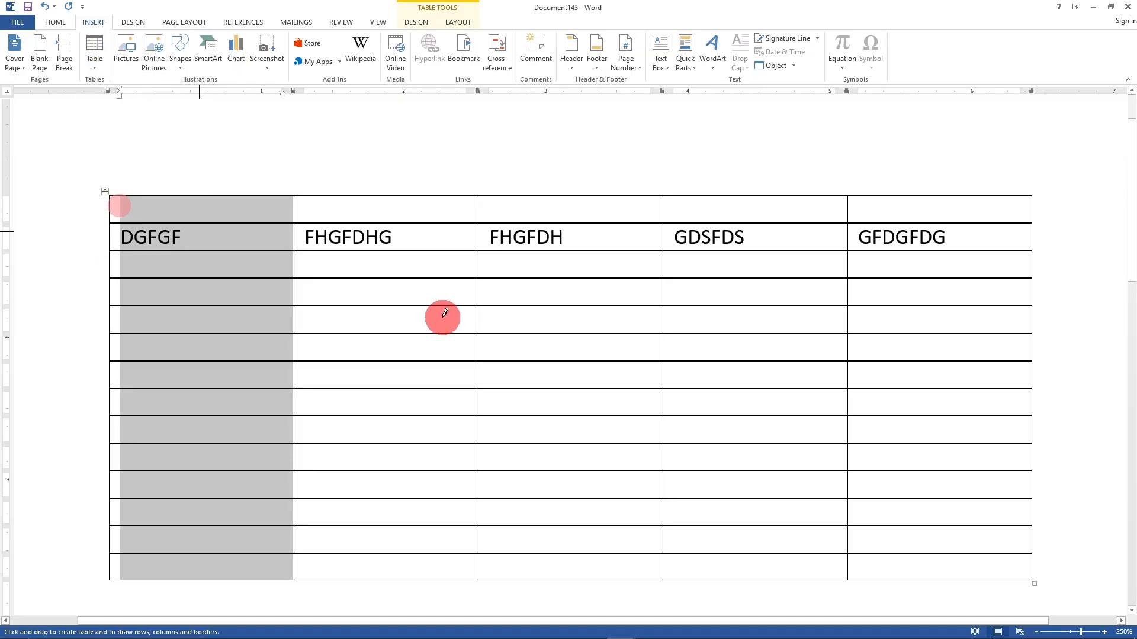
drag(395, 264, 395, 358)
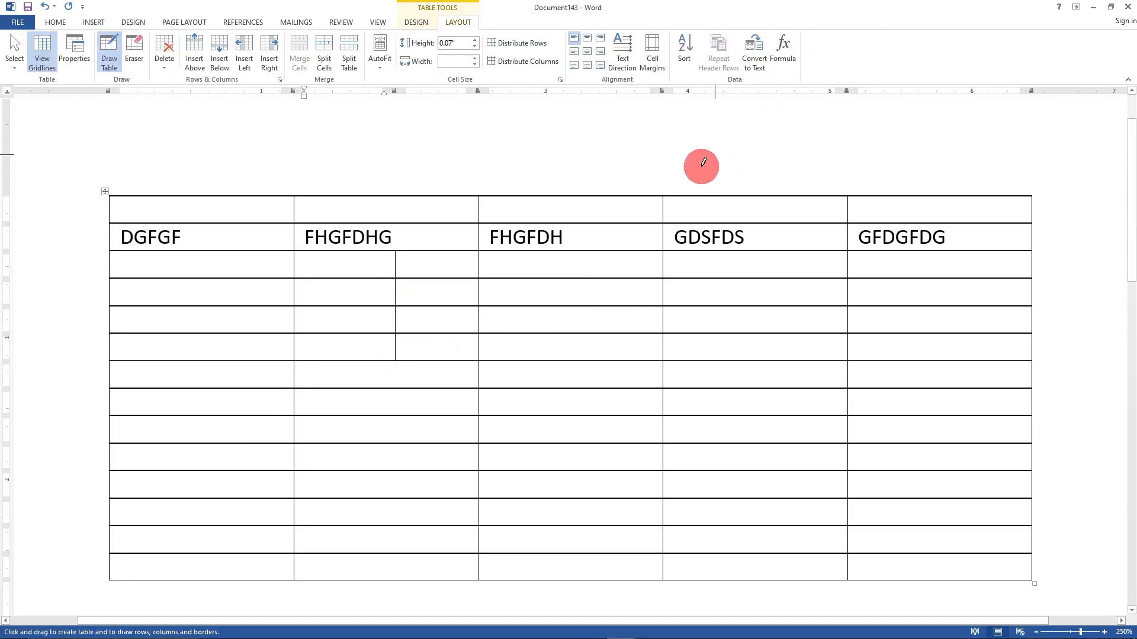
Step: Erase the four segments of the vertical line drawn through the second column's cells
click(136, 43)
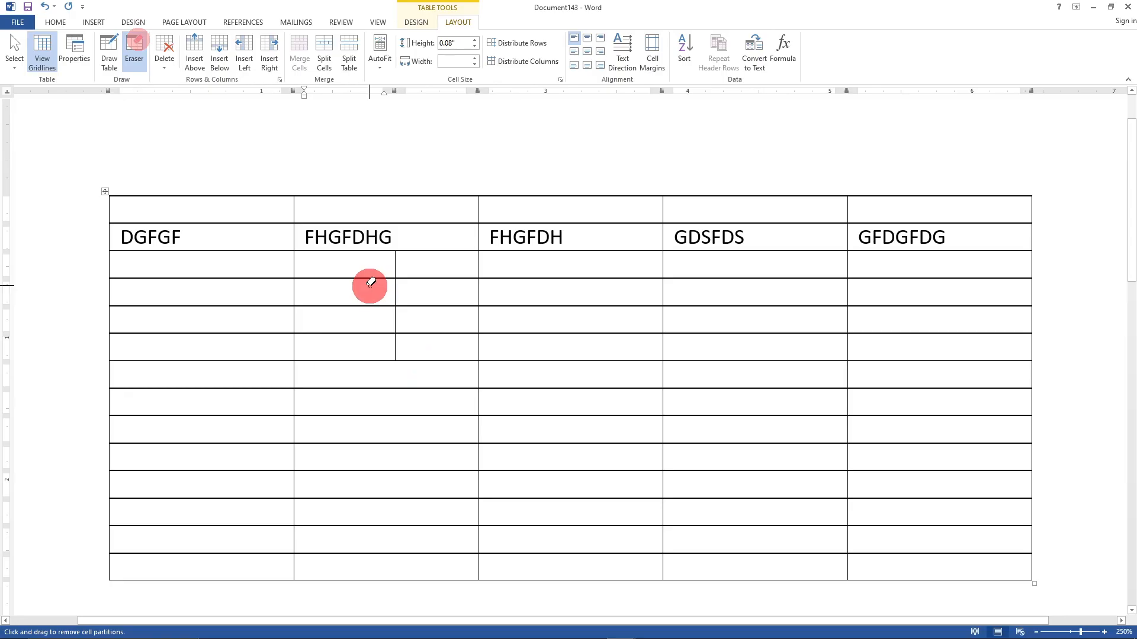
click(394, 290)
click(397, 264)
click(395, 321)
click(397, 350)
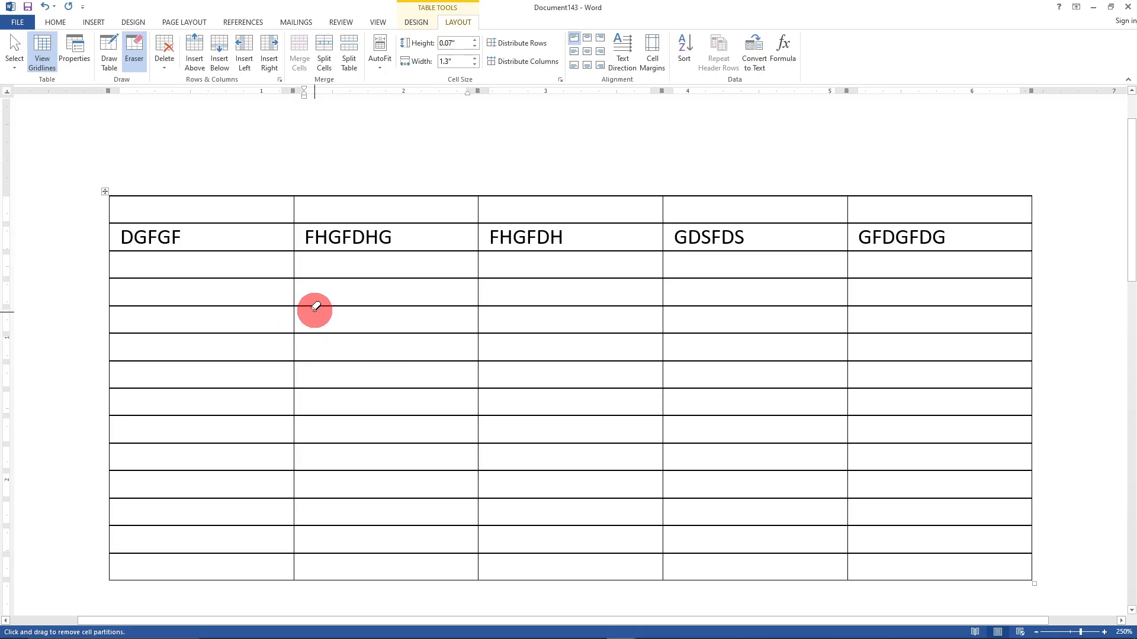
Step: Erase the horizontal borders between the first column's cells from the third row down to the thirteenth row
click(176, 278)
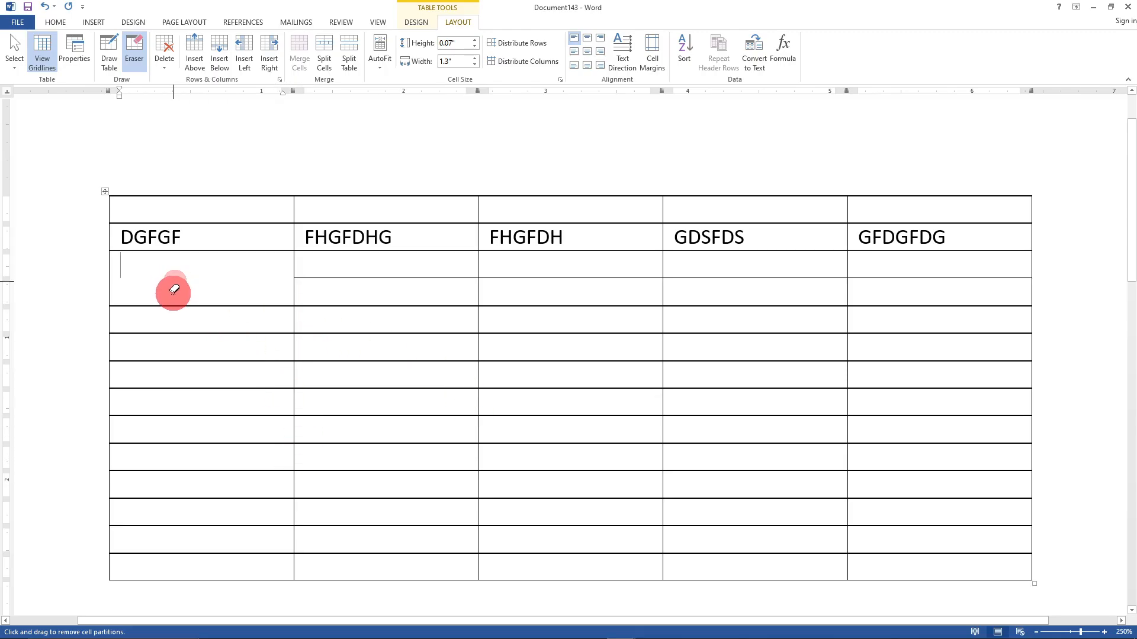
click(172, 305)
click(161, 333)
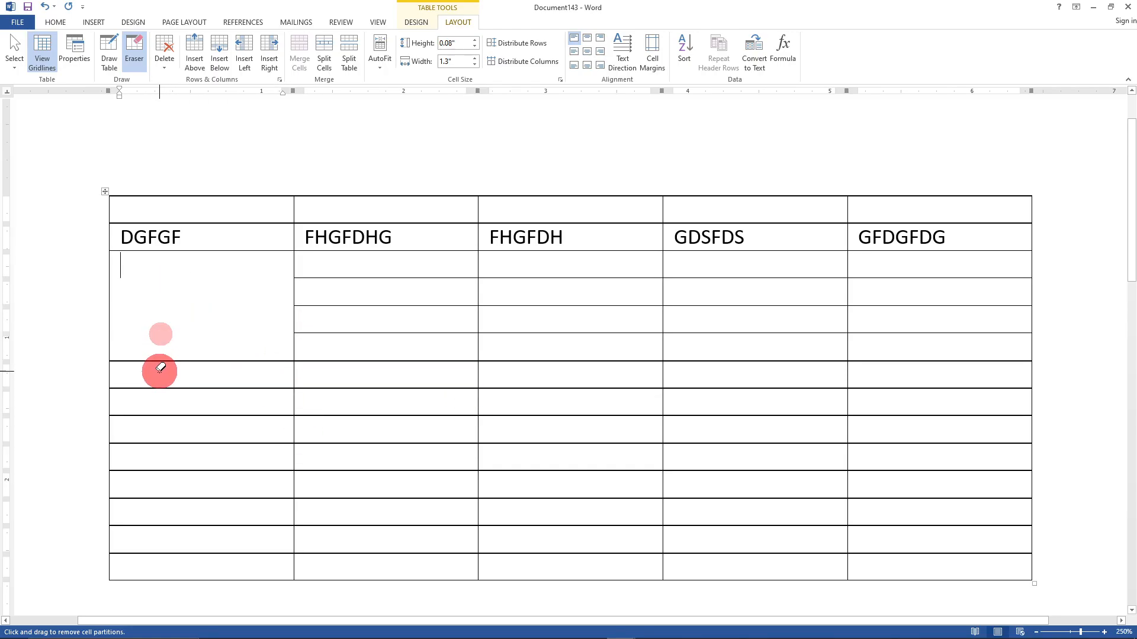
click(158, 361)
click(166, 389)
click(165, 416)
click(166, 444)
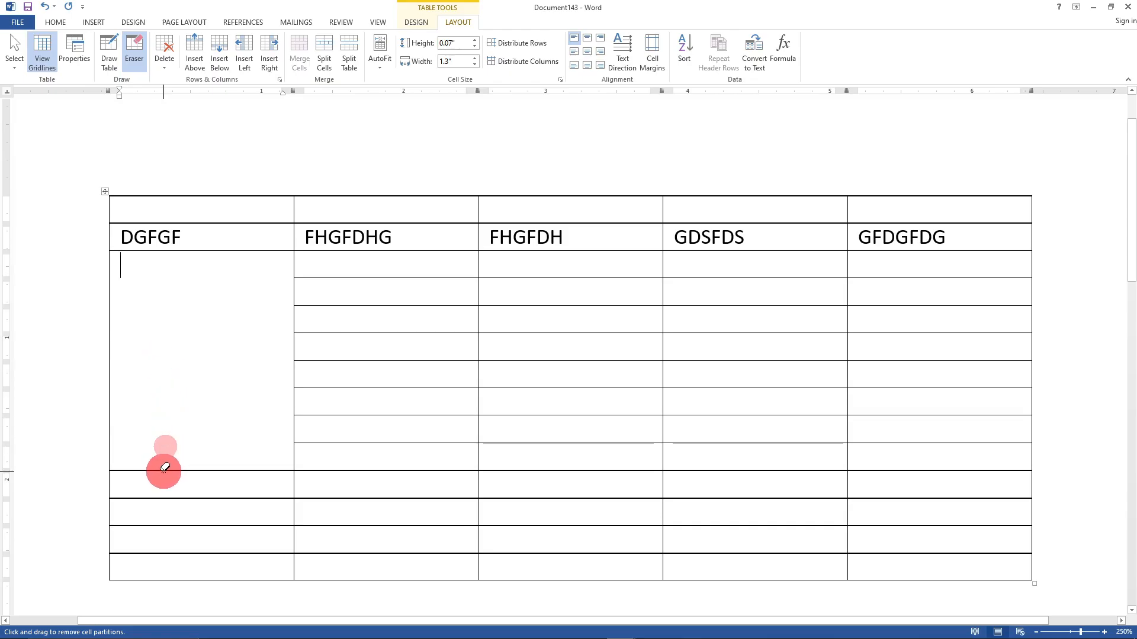
click(164, 471)
click(165, 498)
click(193, 525)
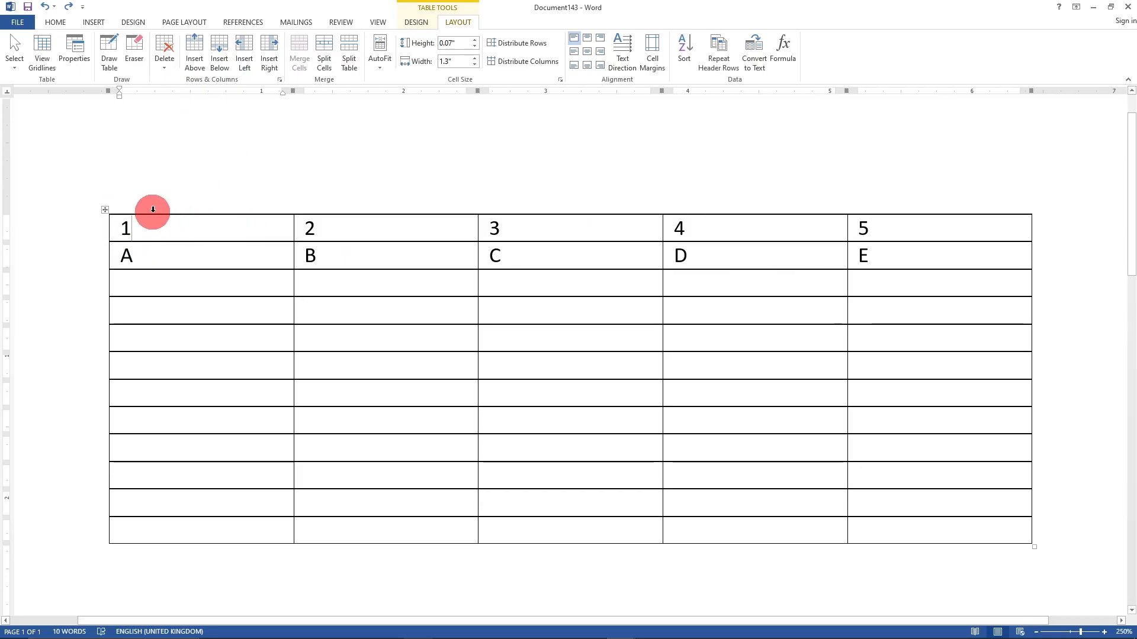
Step: Insert an empty row above the table row that holds the numbers 1 to 5
click(190, 47)
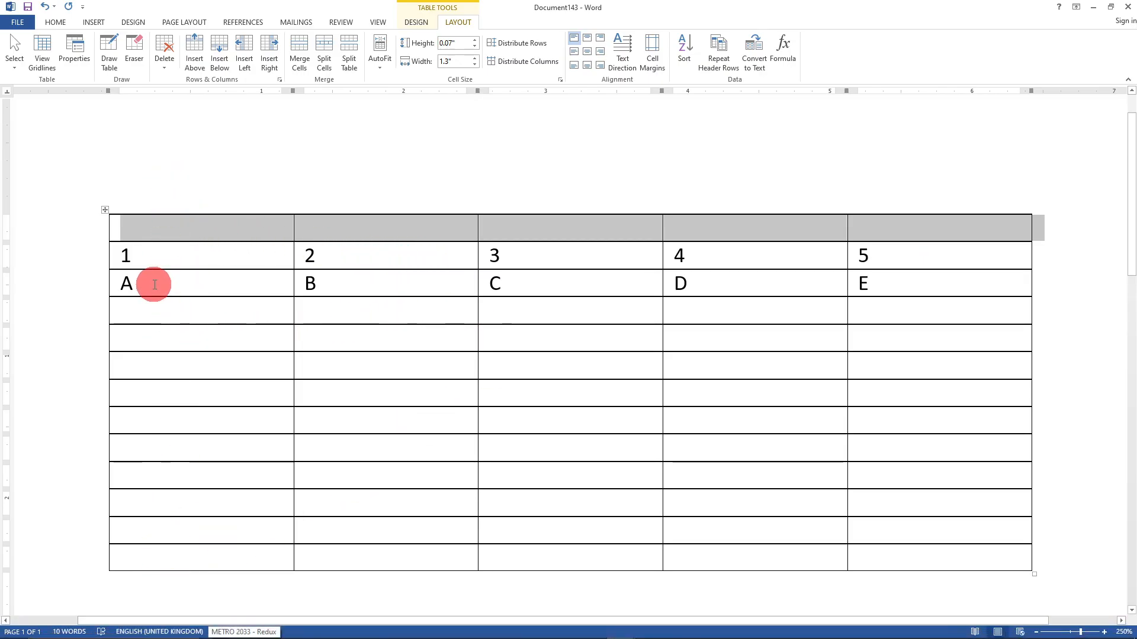
drag(142, 257, 122, 256)
drag(372, 252, 286, 252)
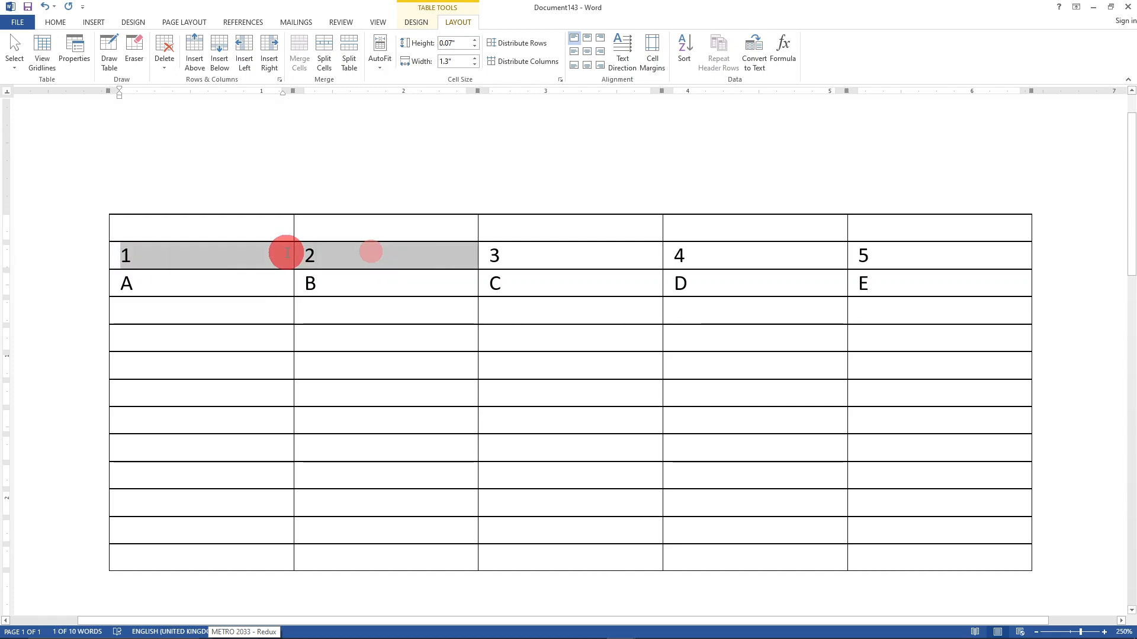
click(203, 261)
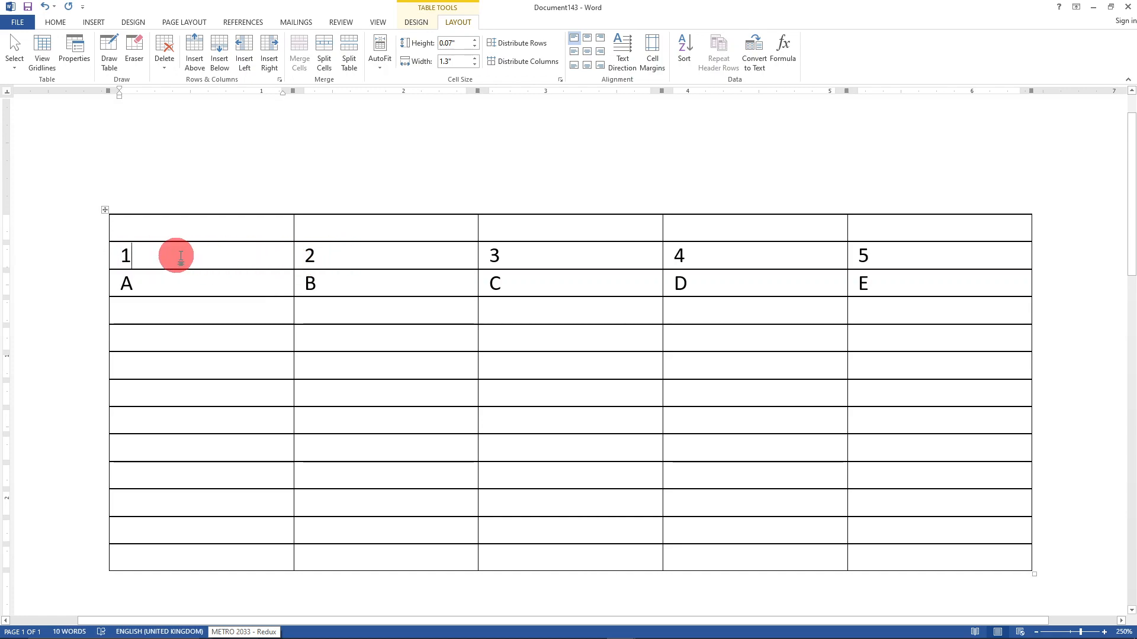
Step: Insert an empty column to the left of the column that contains 2 and B
drag(387, 264, 299, 261)
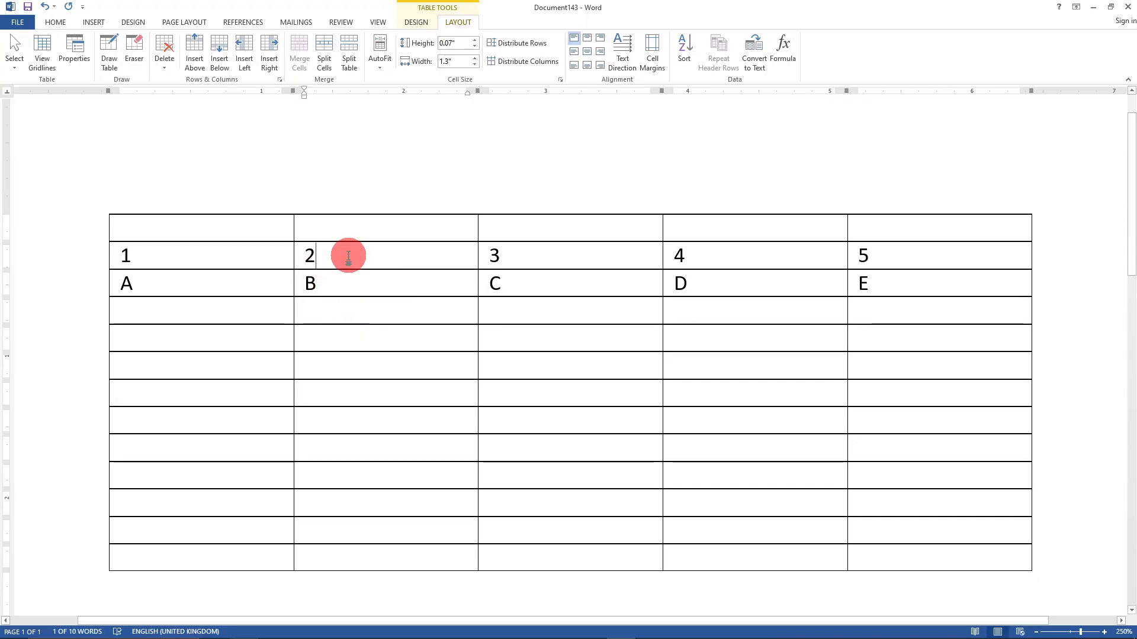
double_click(304, 250)
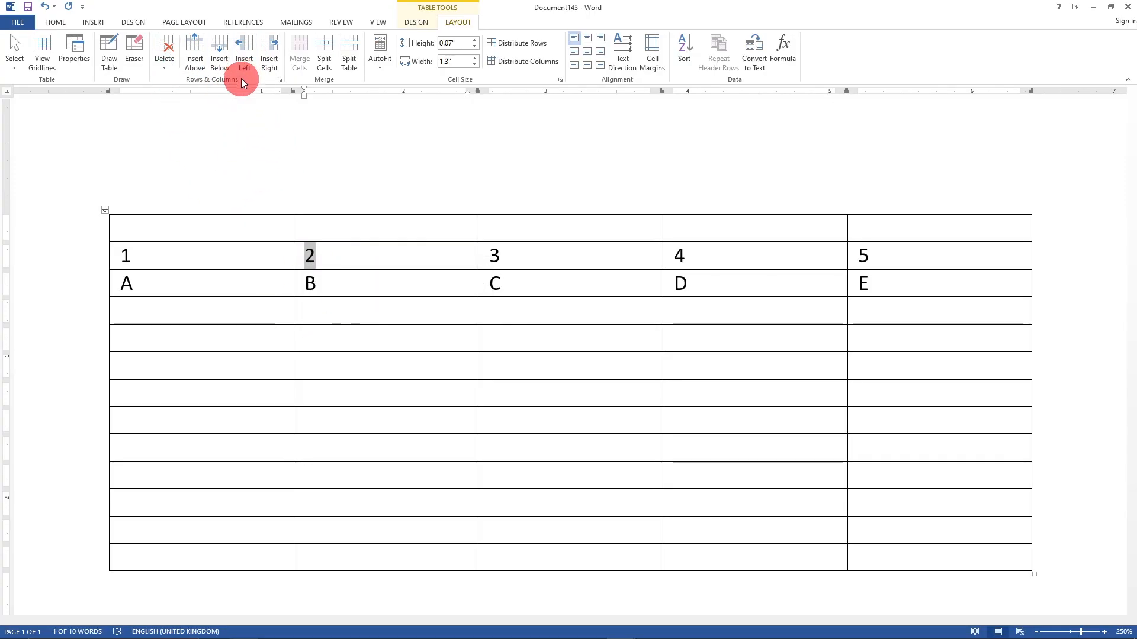
click(246, 49)
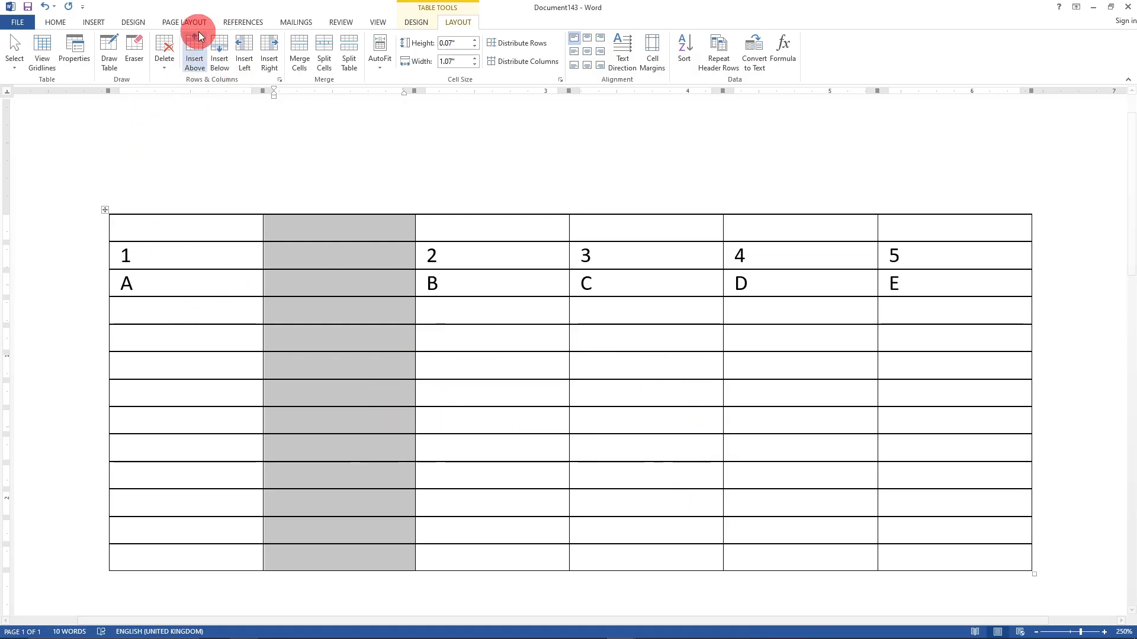
click(351, 48)
scroll(365, 403, down, 6)
scroll(376, 400, up, 7)
scroll(355, 379, down, 3)
click(314, 312)
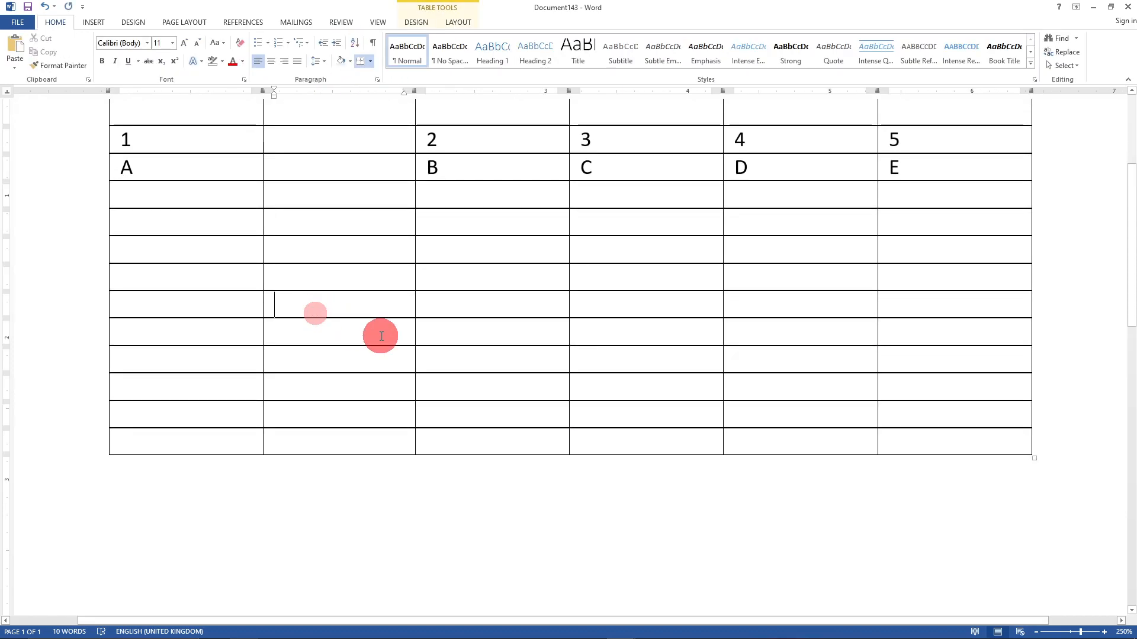
scroll(378, 333, up, 4)
click(289, 349)
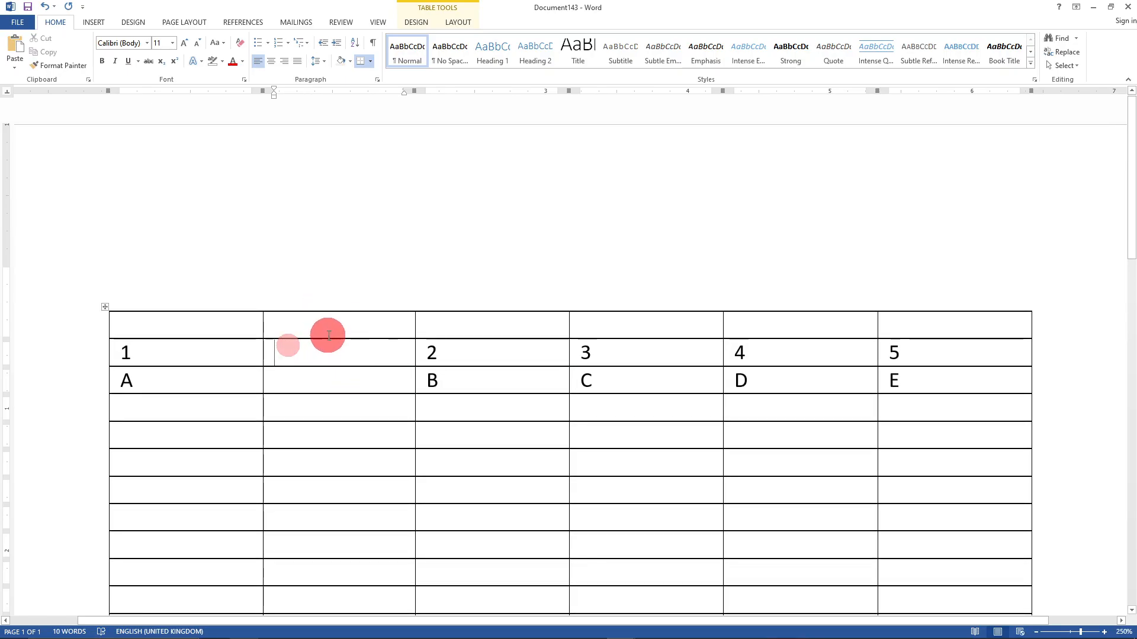
click(333, 433)
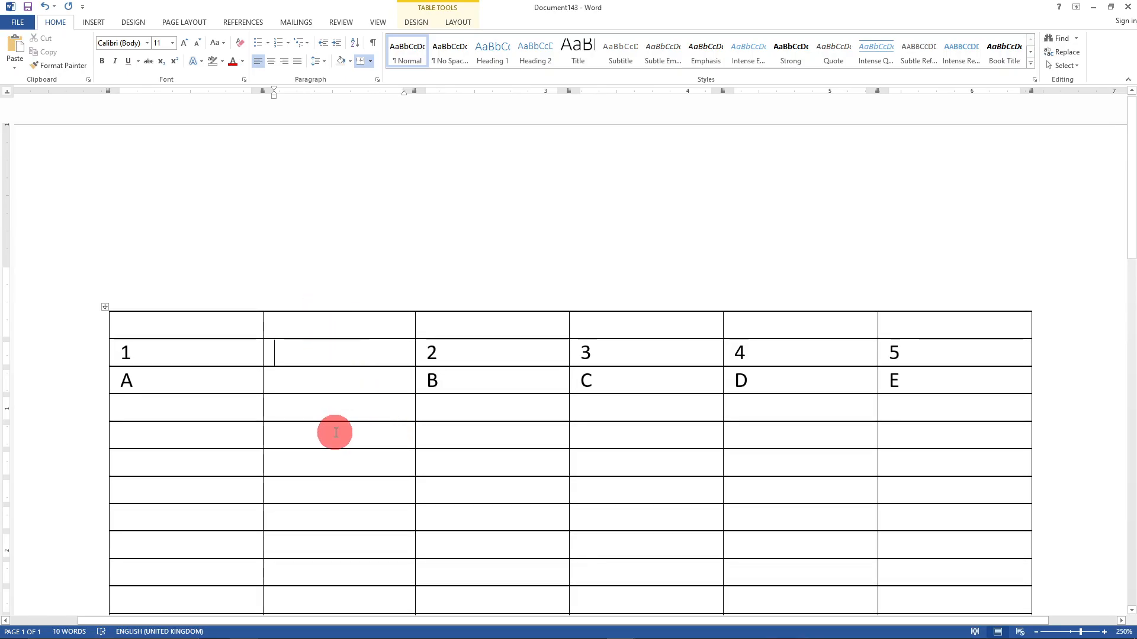
Step: Apply the third style of the Plain Tables group, with light grey borders and shaded banded rows, to the table
click(455, 22)
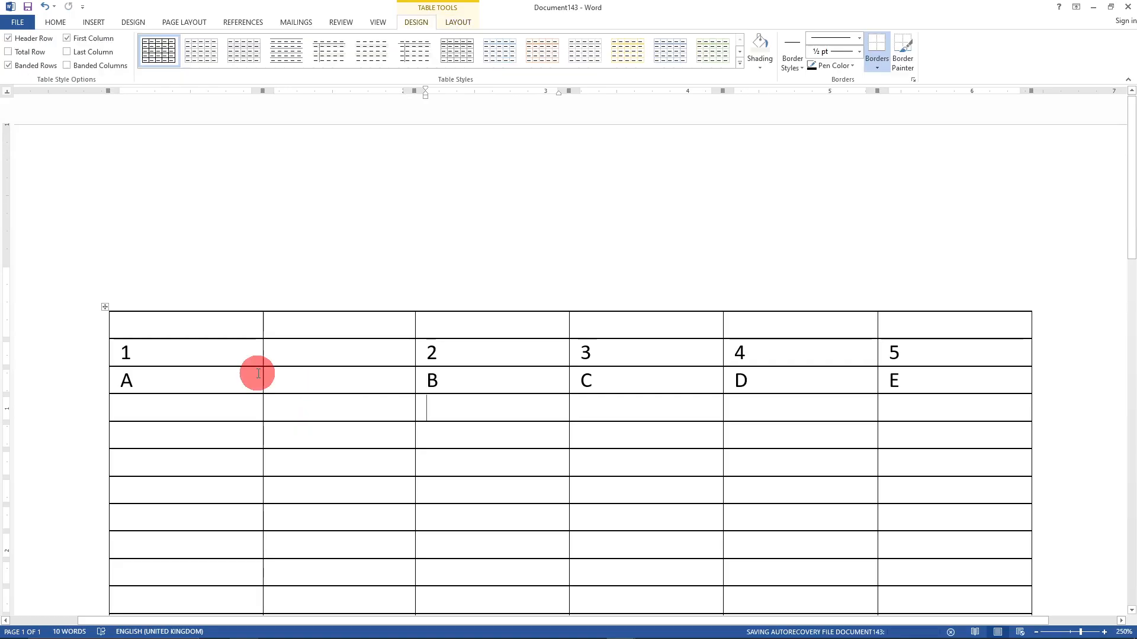
drag(173, 319, 898, 486)
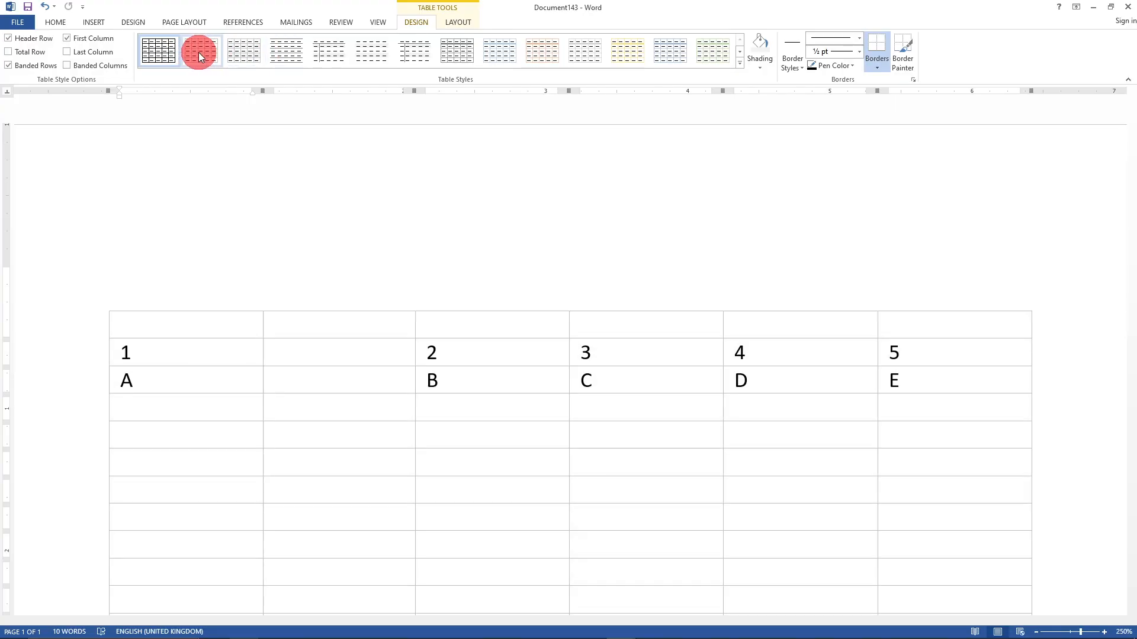
click(230, 52)
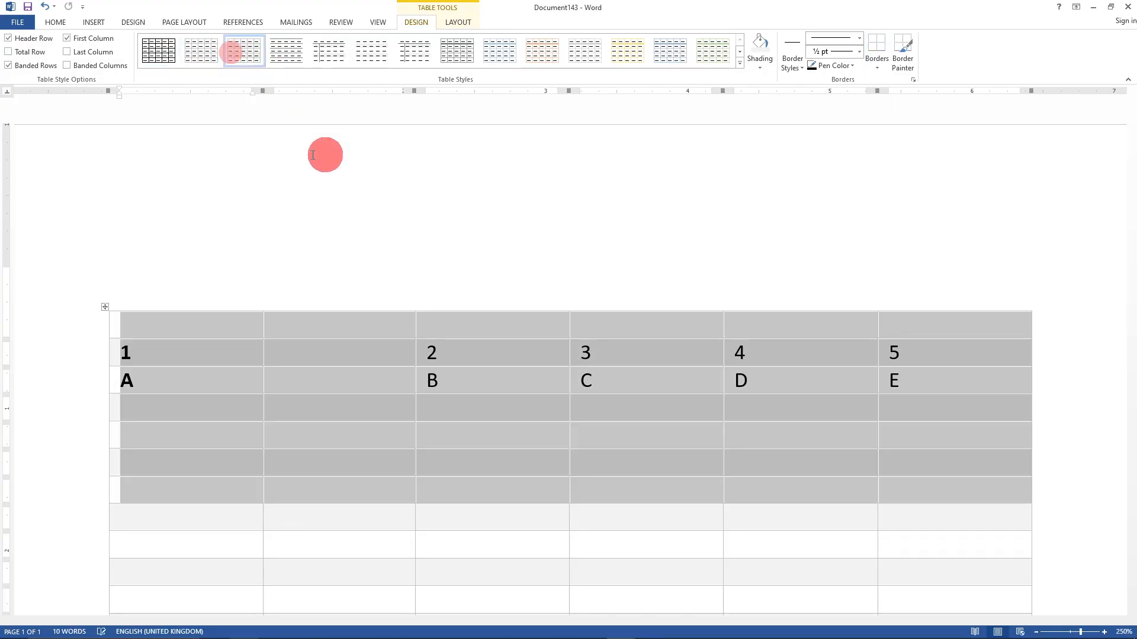
click(446, 506)
scroll(510, 557, down, 5)
scroll(541, 462, up, 4)
scroll(500, 441, down, 3)
scroll(377, 409, up, 3)
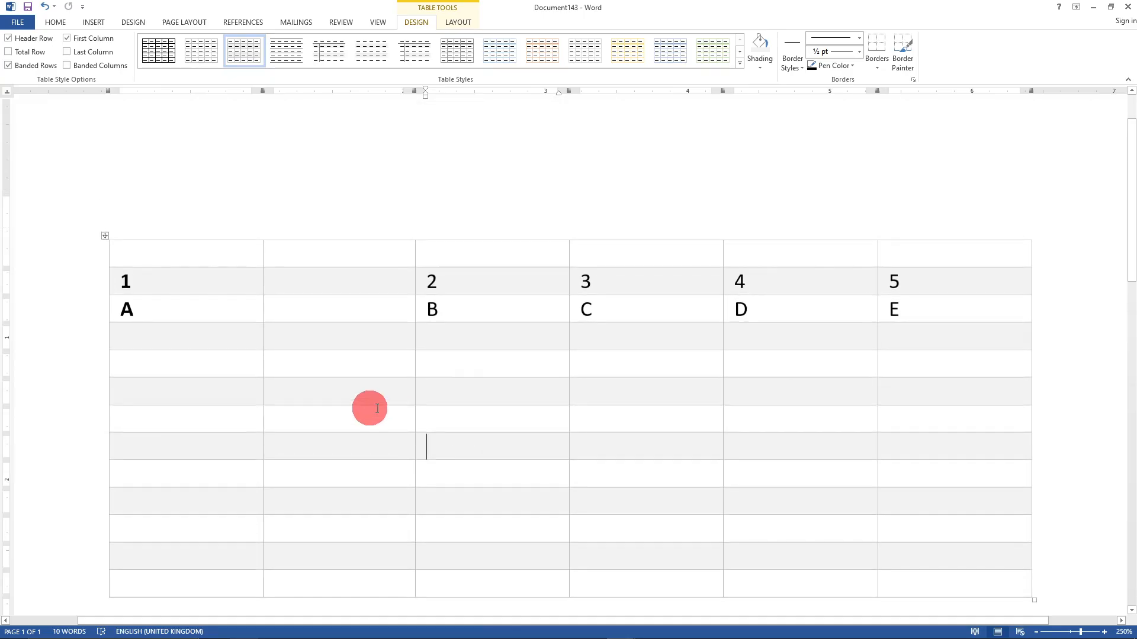
Step: Browse the full gallery of plain, grid and list table styles
click(739, 63)
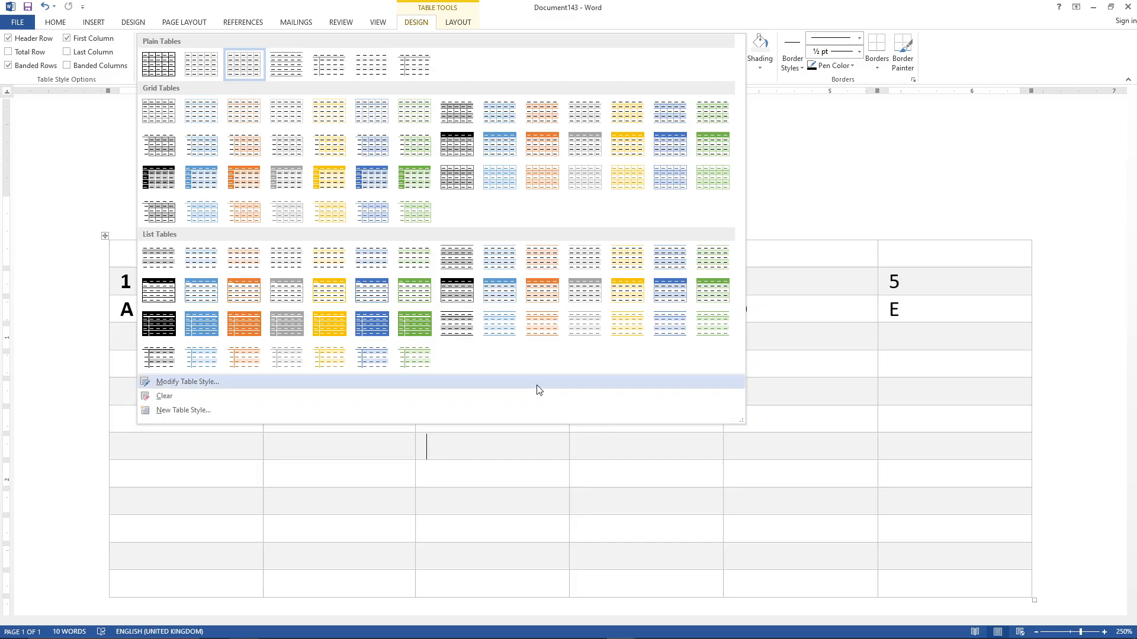
click(540, 524)
click(378, 412)
Step: Undo the table style and all earlier table edits, including the table's insertion, back to a blank page
scroll(389, 414, up, 1)
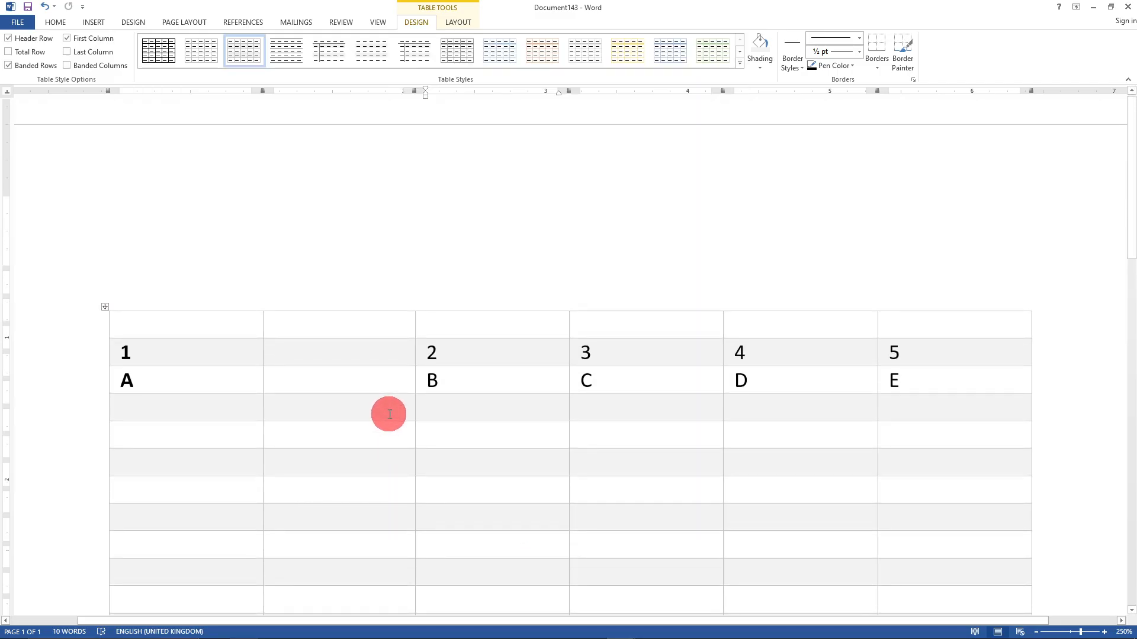
scroll(389, 414, down, 3)
ctrl+scroll(427, 416, up, 1)
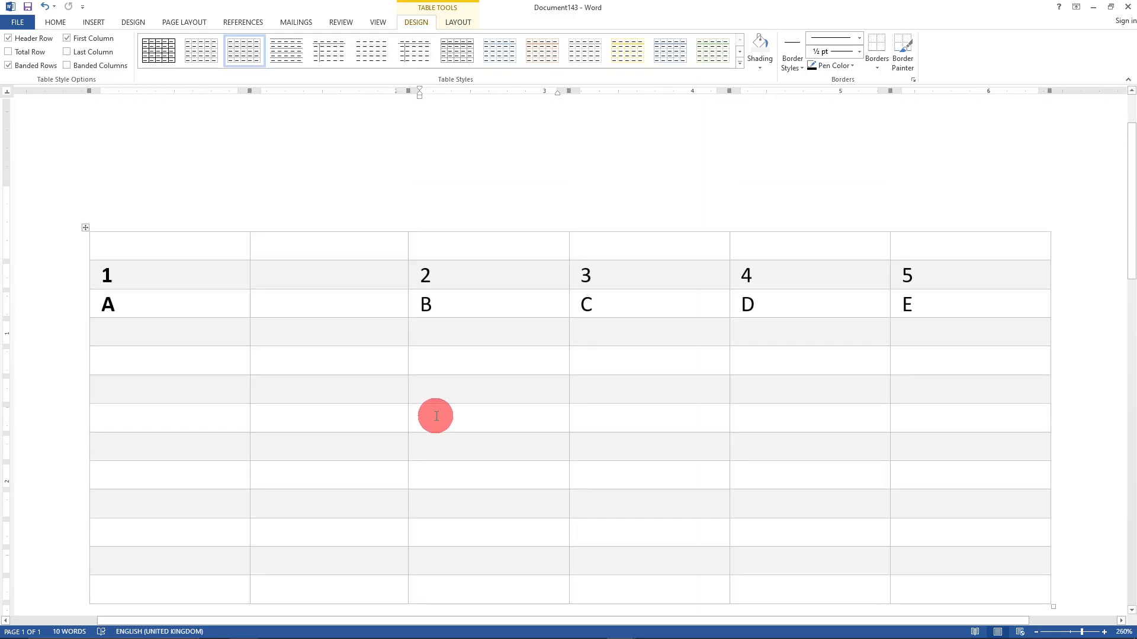
ctrl+scroll(435, 415, down, 7)
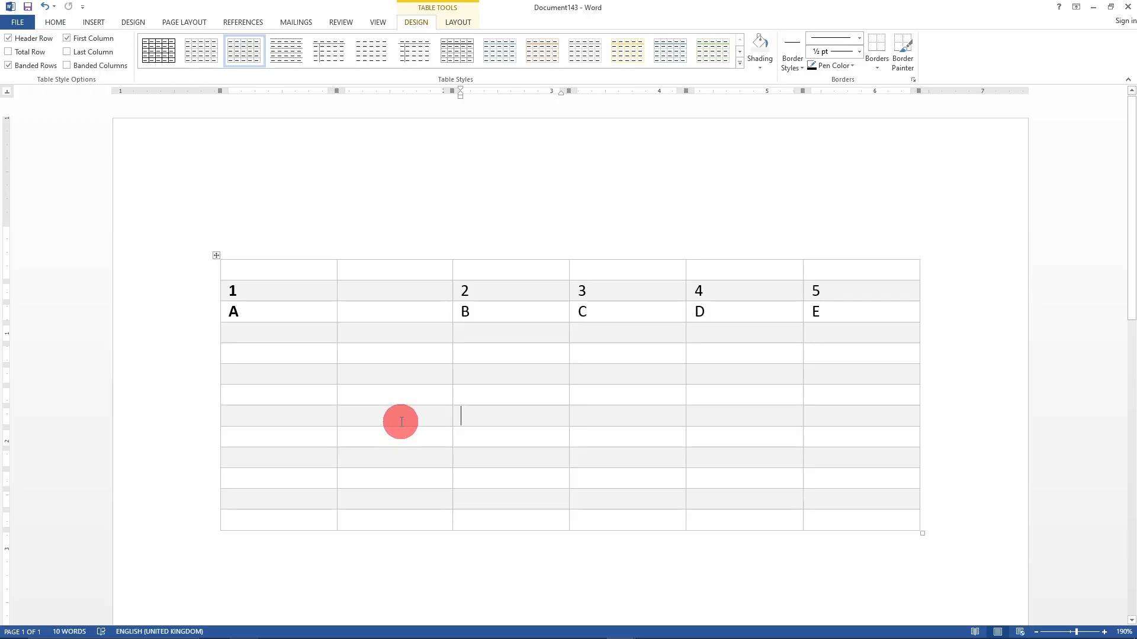
scroll(401, 421, down, 5)
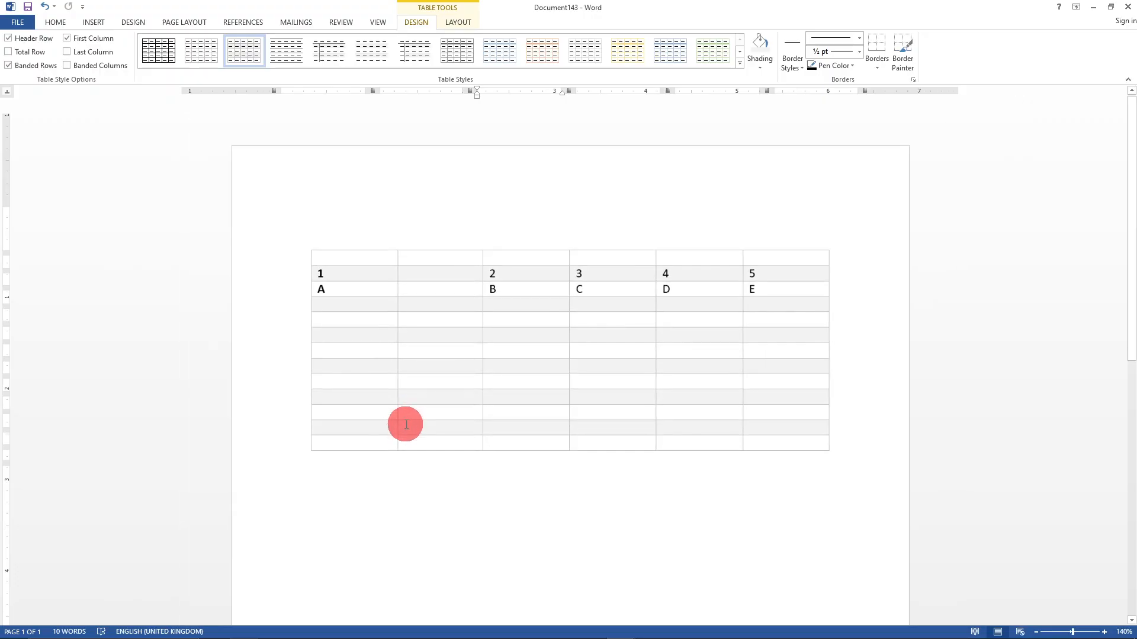
scroll(426, 424, up, 3)
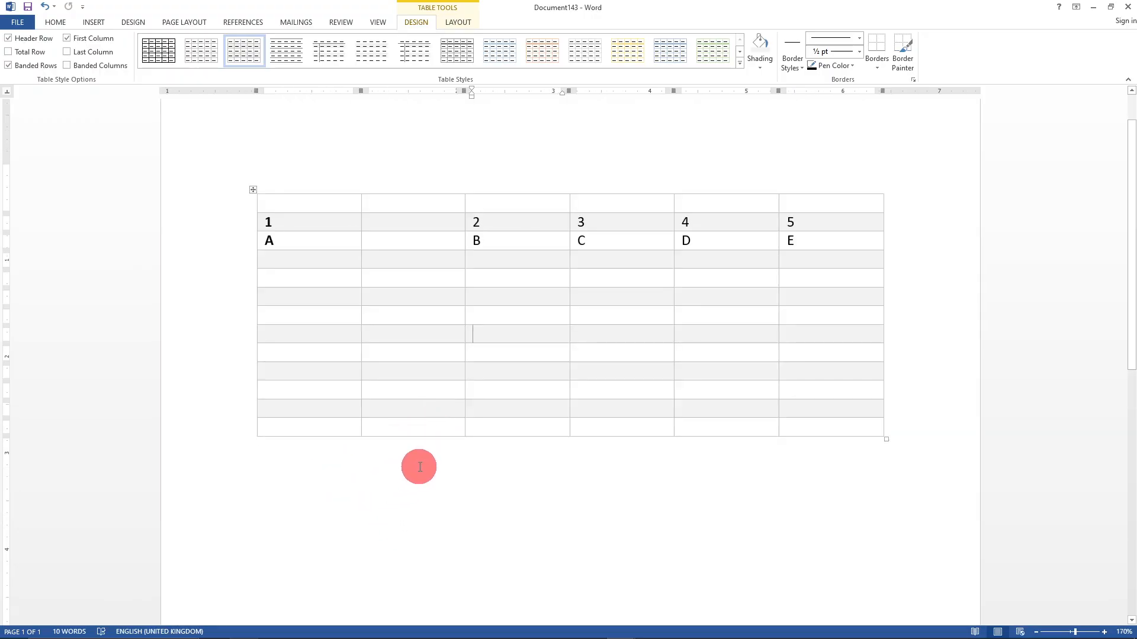
key(ctrl+z)
key(ctrl+z)
key(ctrl+z)
key(ctrl+z)
key(ctrl+z)
key(ctrl+z)
key(ctrl+z)
key(ctrl+z)
key(ctrl+z)
key(ctrl+z)
key(ctrl+z)
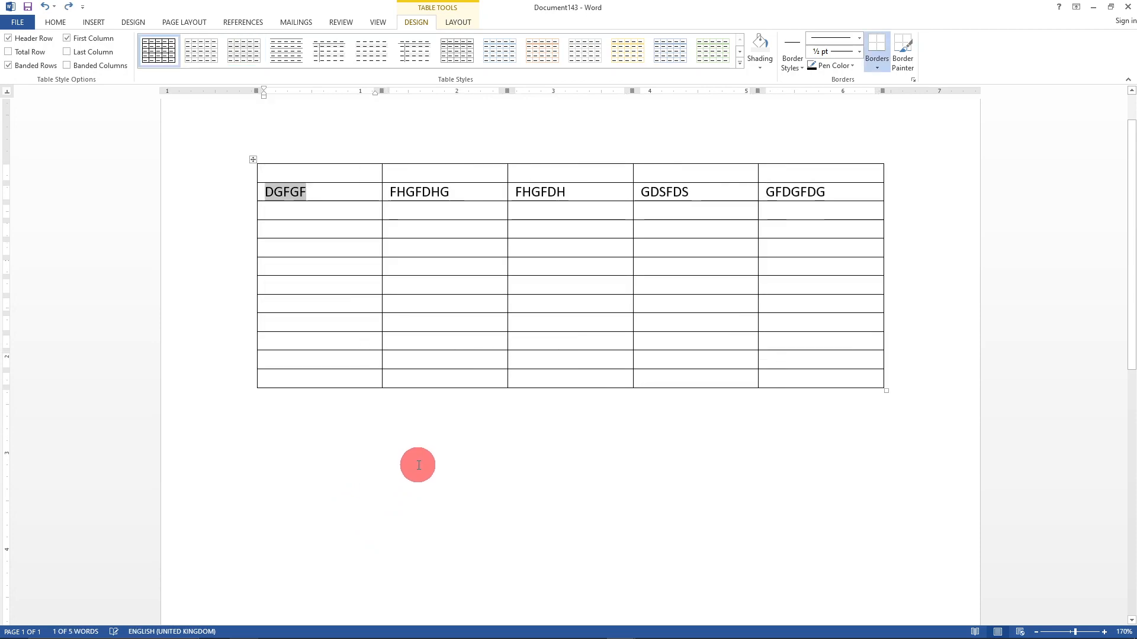
key(ctrl+z)
key(ctrl+z)
key(ctrl+z)
key(ctrl+z)
key(ctrl+z)
key(ctrl+z)
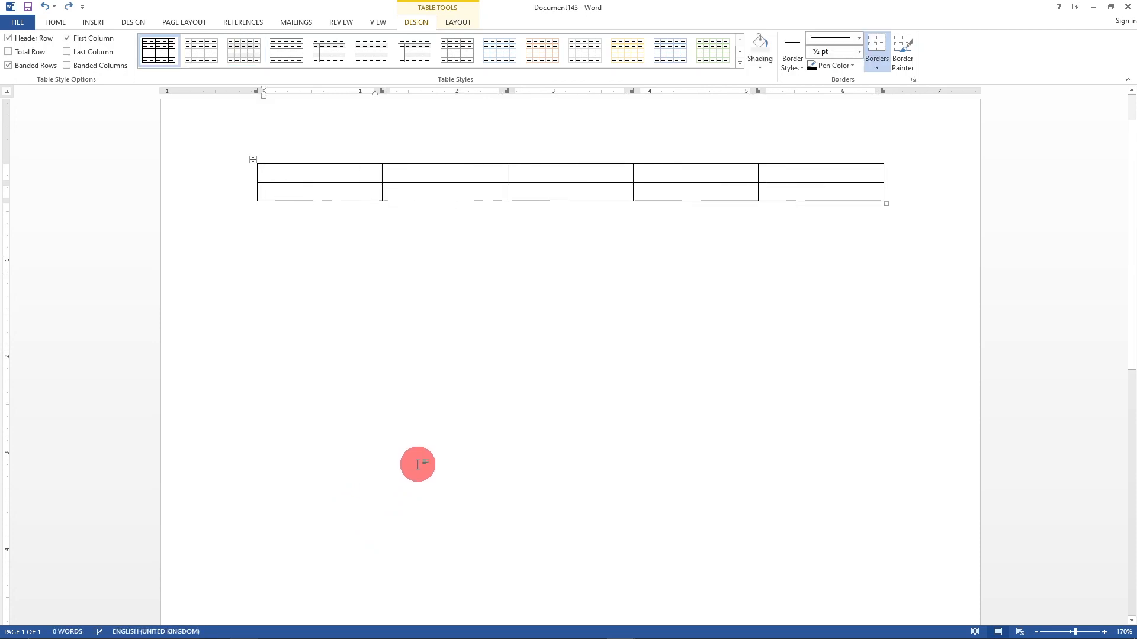
Step: Review the column, row and AutoFit options for inserting a table, and leave them without inserting one
click(93, 22)
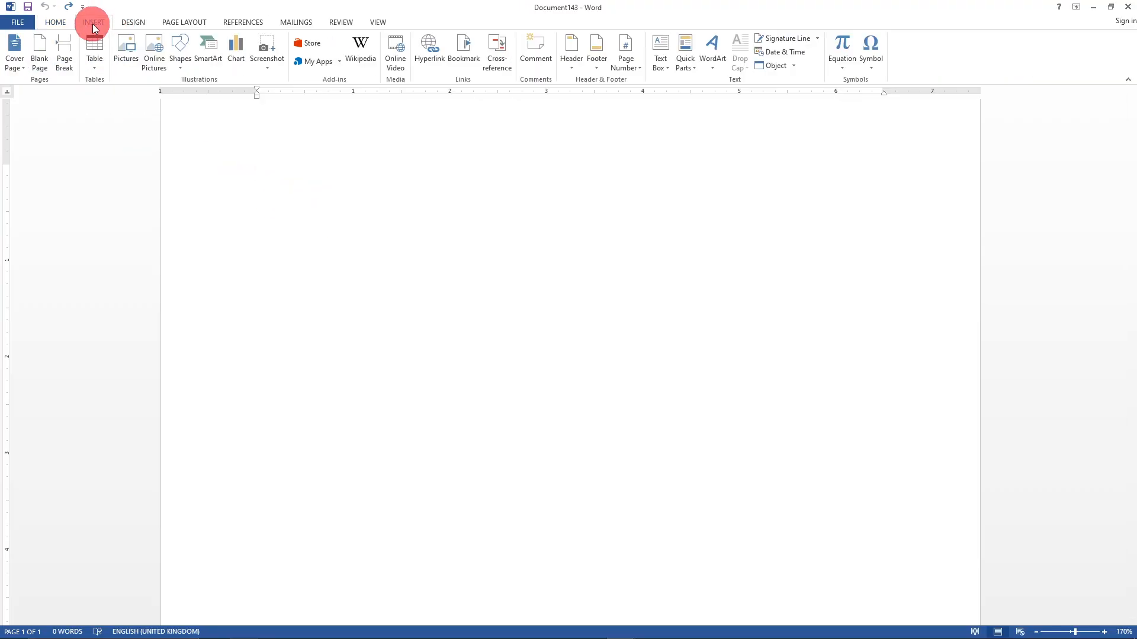
click(97, 62)
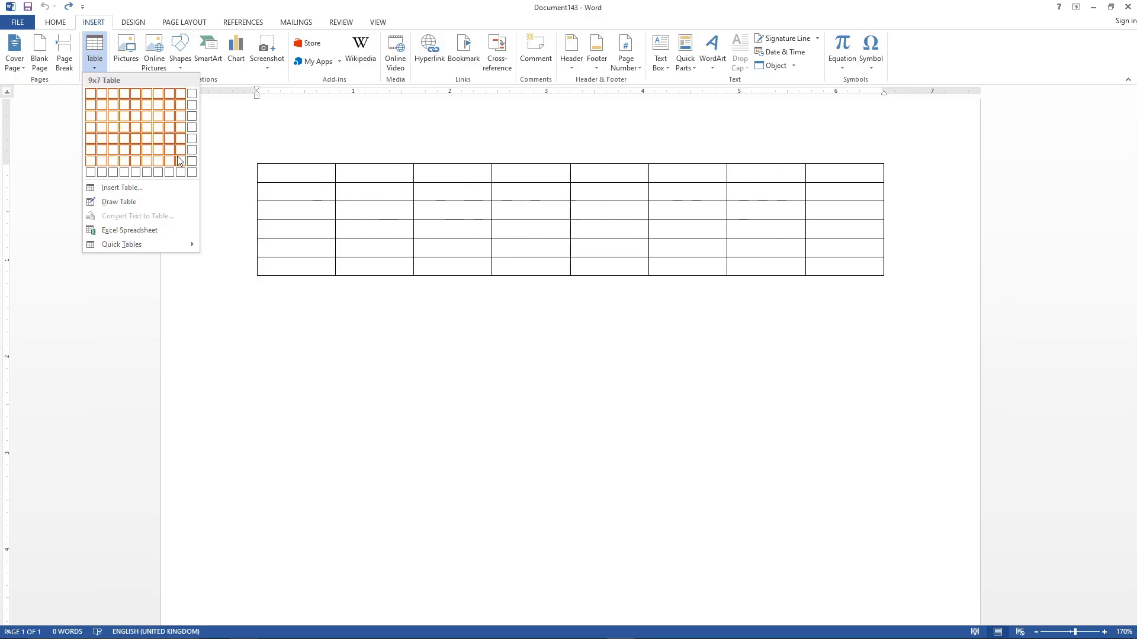
click(115, 188)
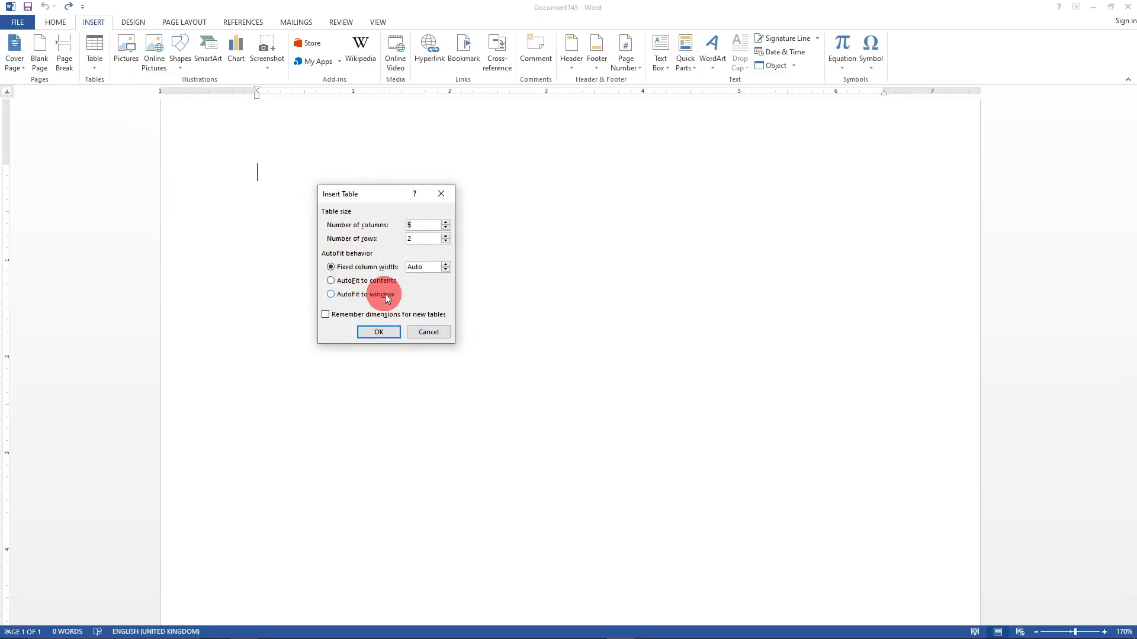
key(Tab)
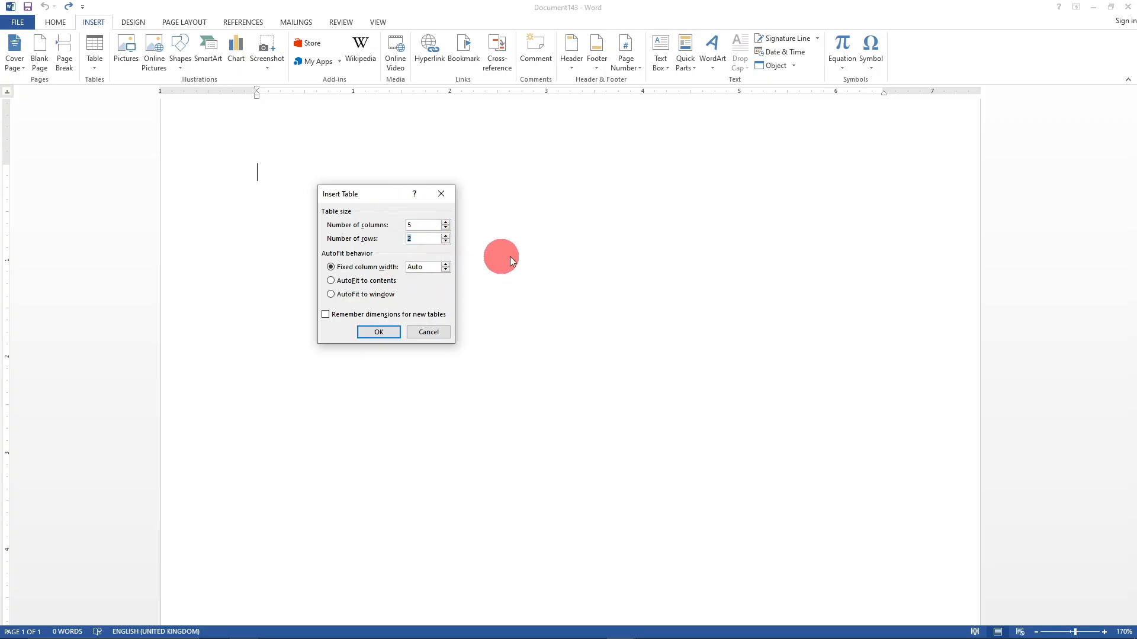
click(436, 336)
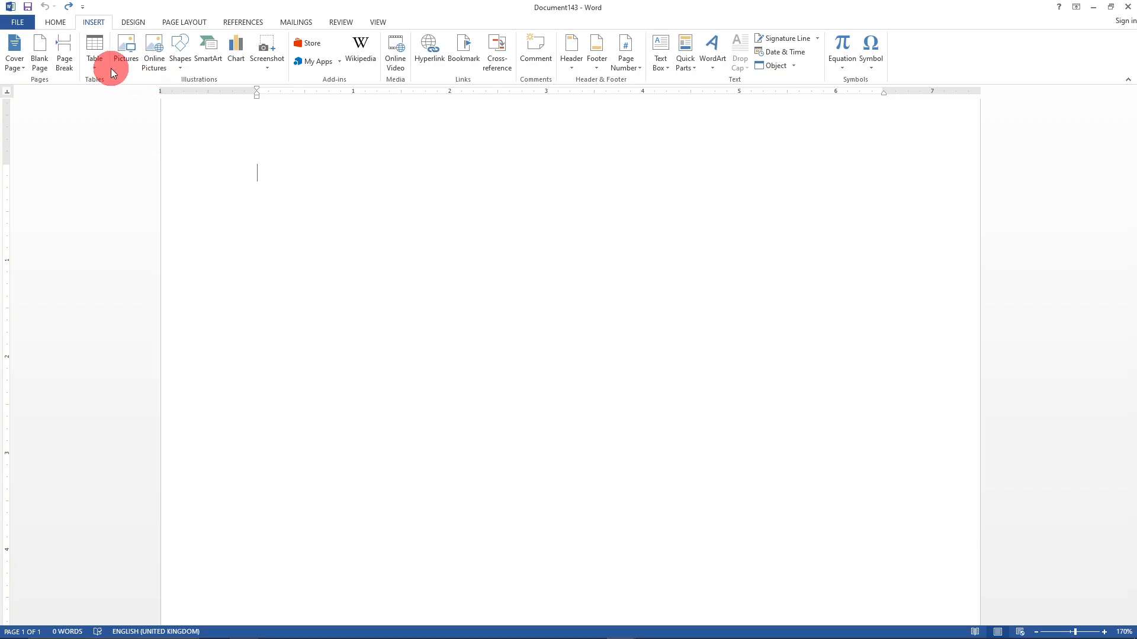
Step: Draw the outer border of a new table, about 3.6" wide and 3.12" high, near the top of the page
click(93, 69)
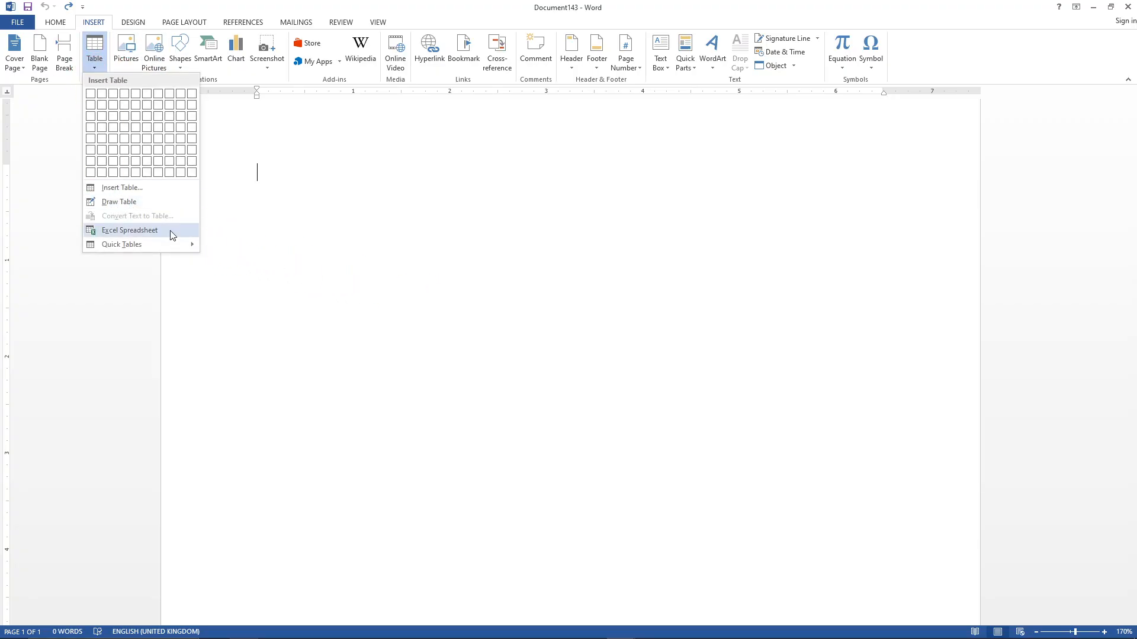
click(119, 202)
mouse_move(276, 164)
mouse_down()
mouse_move(639, 464)
mouse_move(623, 465)
mouse_up()
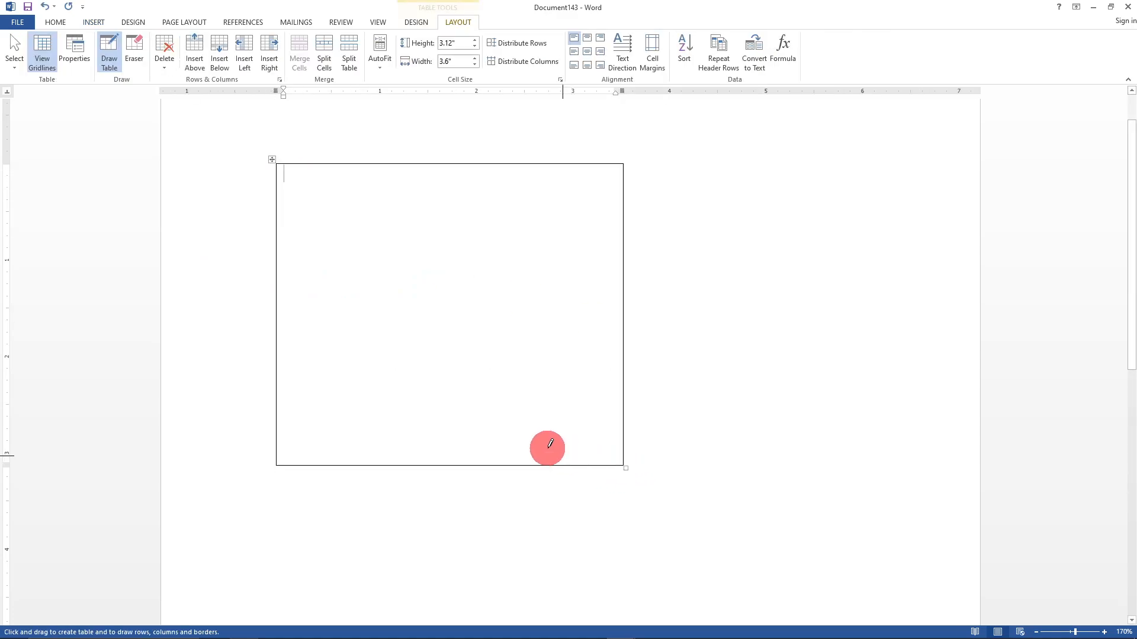